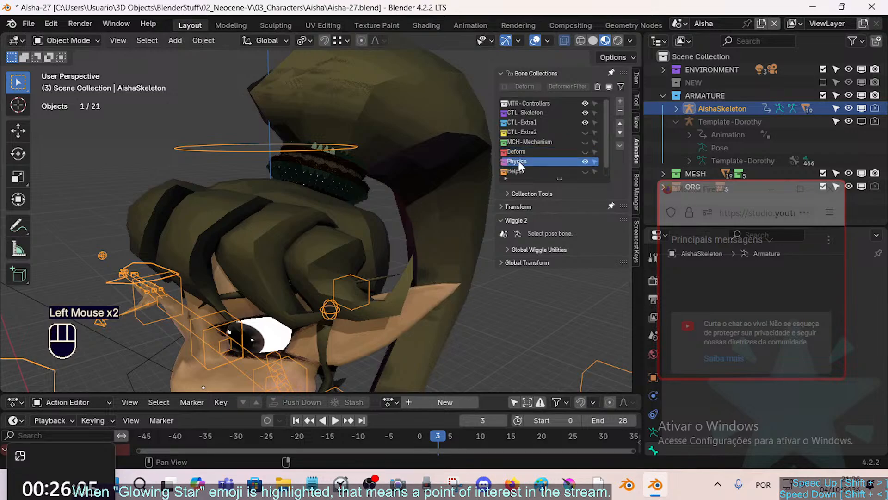
Enter Edit Mode on the AishaSkeleton armature and show only the Deform and Physics bone collections
left_click(304, 150)
key("Tab")
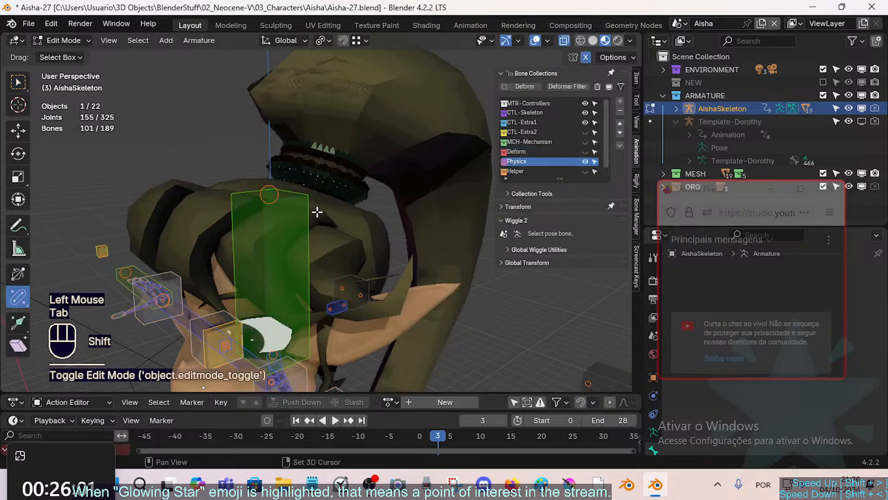
middle_click_drag(317, 212, 337, 182, "shift")
left_click(586, 161)
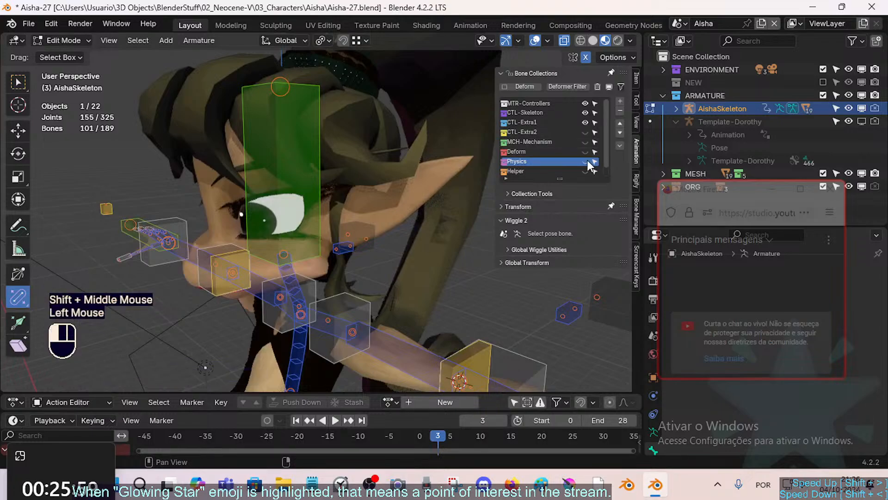
left_click(587, 160)
left_click_drag(582, 122, 584, 105)
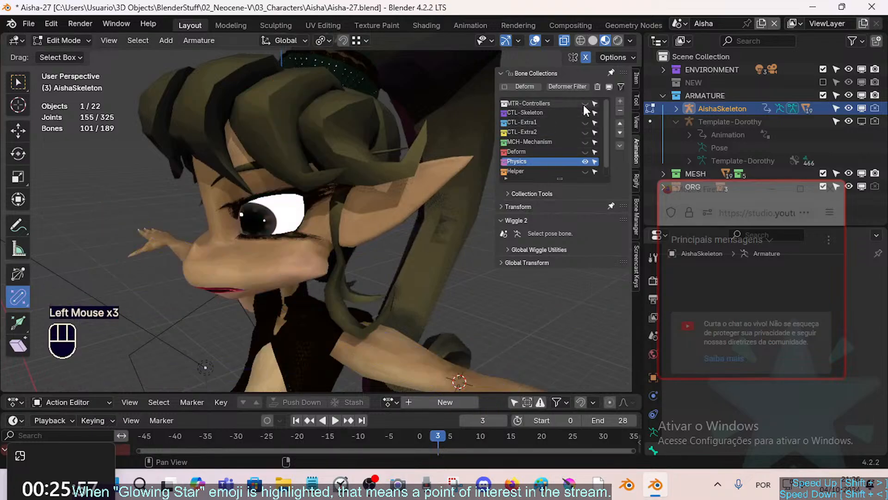
left_click(586, 152)
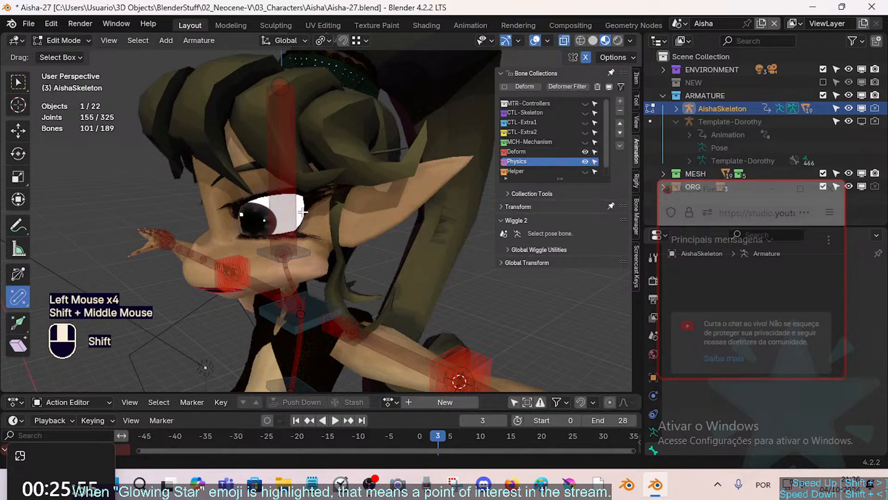
mouse_move(587, 158)
middle_mouse_down("shift")
mouse_move(592, 151)
mouse_move(576, 149)
middle_mouse_up("shift")
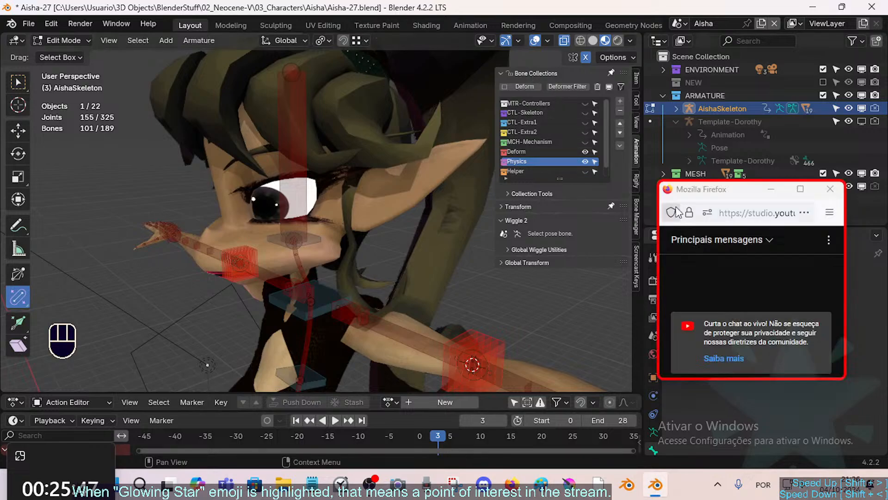
Examine the armature commands for moving or assigning bones to collections, along with the Deform and Physics collections
left_click(637, 212)
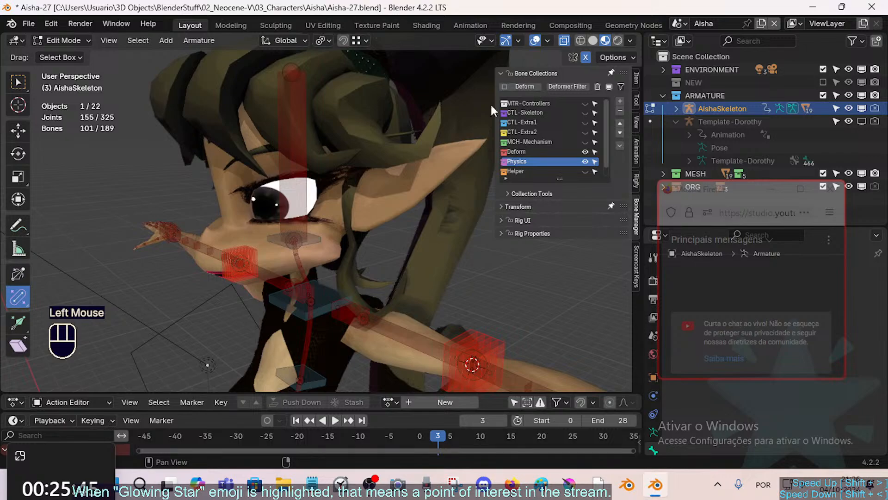
middle_click_drag(373, 170, 321, 156, "ctrl")
left_click(166, 41)
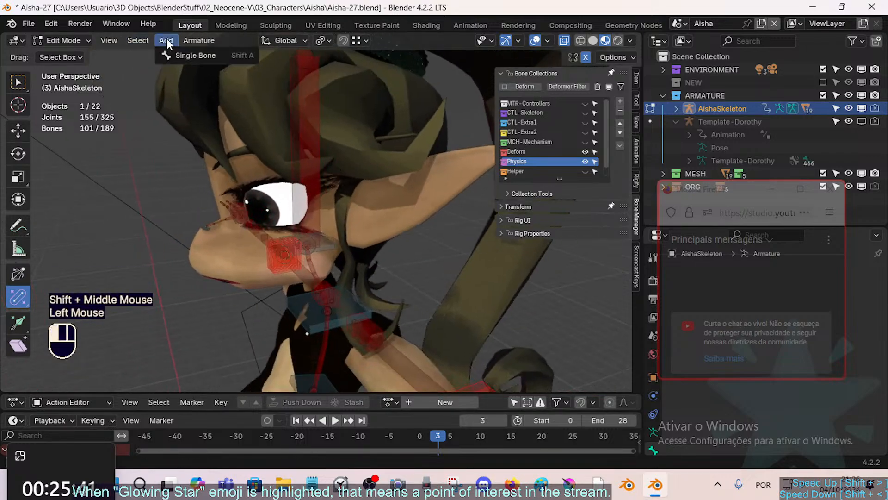
mouse_move(185, 39)
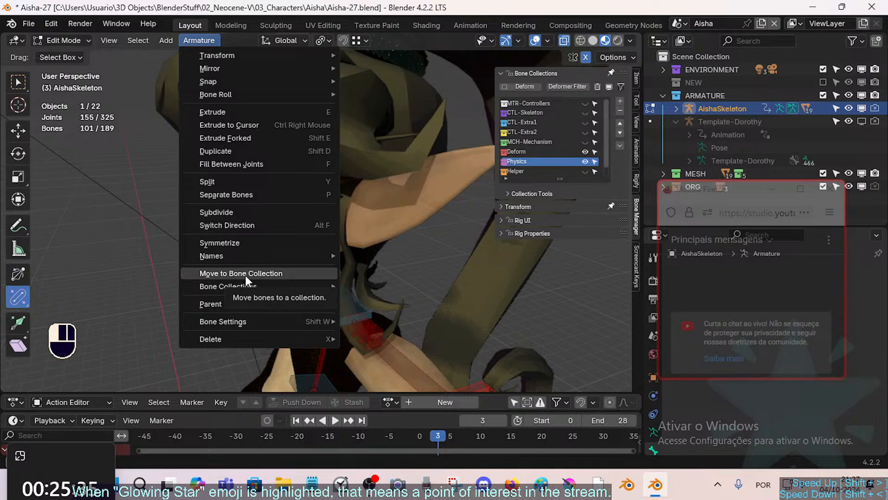
mouse_move(248, 287)
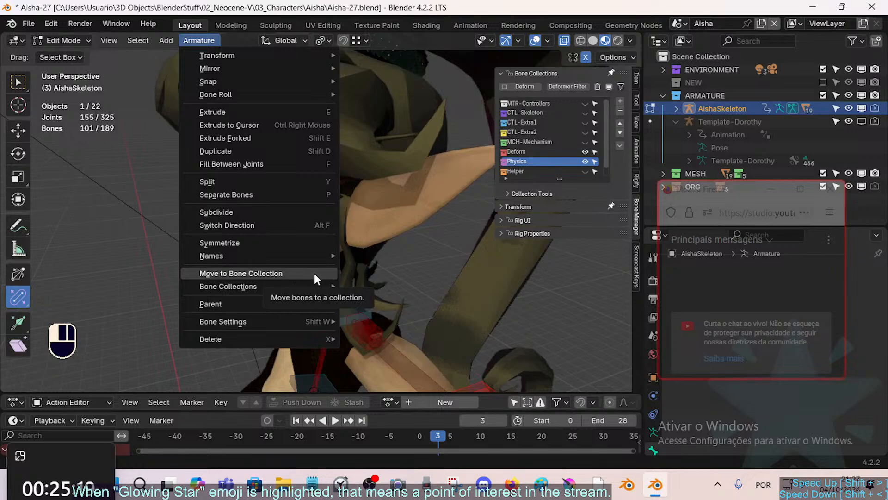
mouse_move(284, 287)
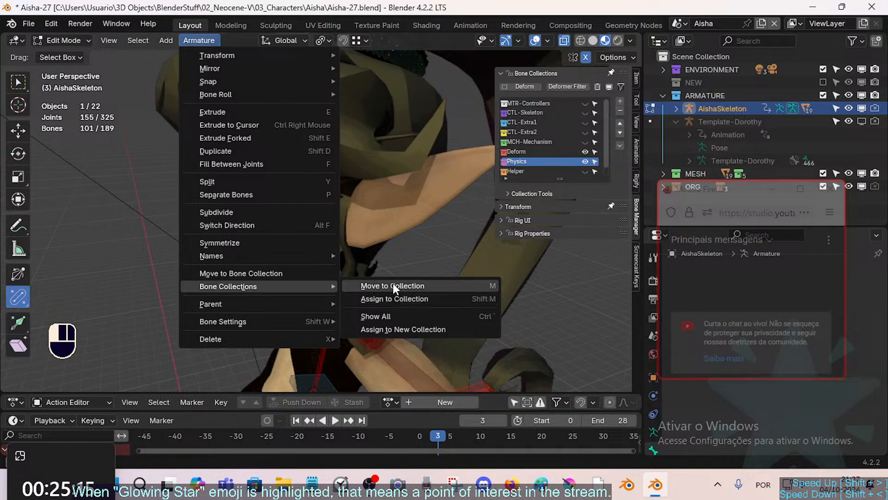
left_click(420, 300)
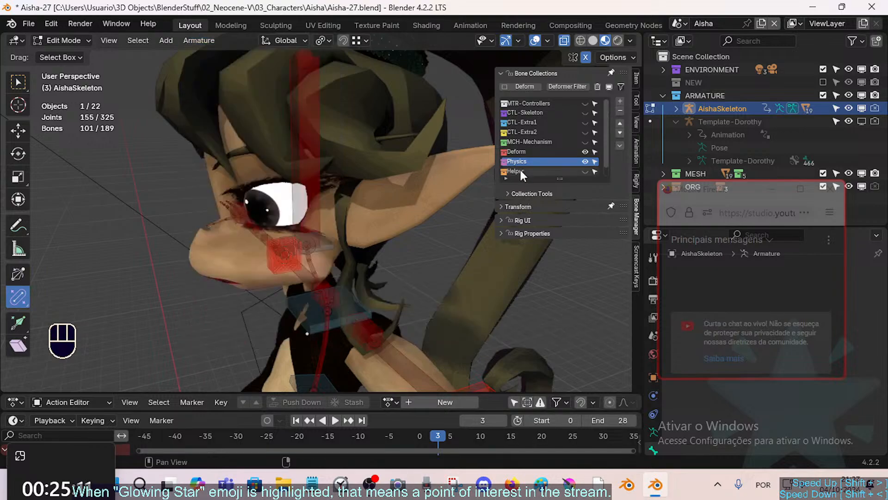
left_click(527, 153)
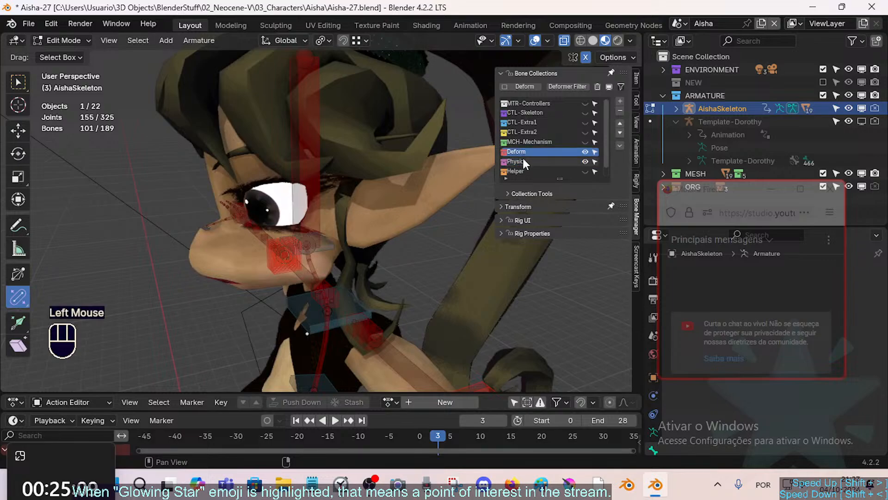
middle_click_drag(479, 148, 354, 184, "shift")
left_click(538, 161)
middle_click_drag(410, 200, 419, 177, "shift")
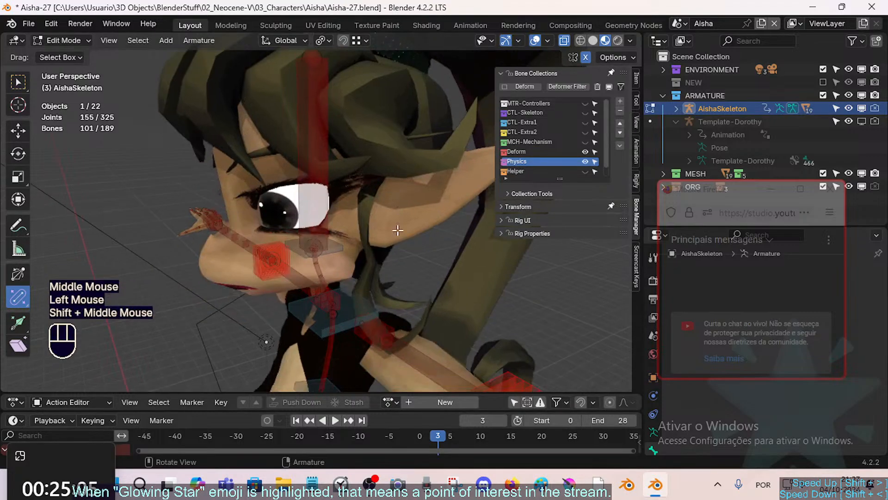
middle_click_drag(325, 146, 342, 213, "shift")
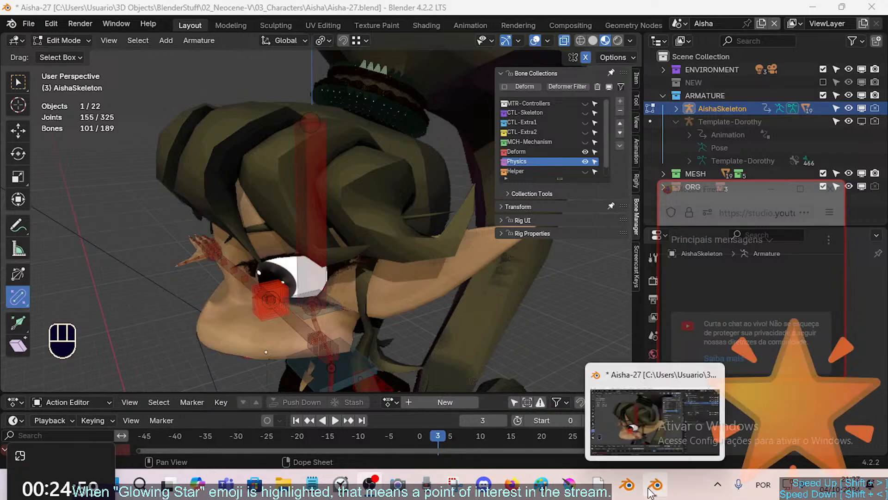
middle_click_drag(318, 214, 324, 213, "shift")
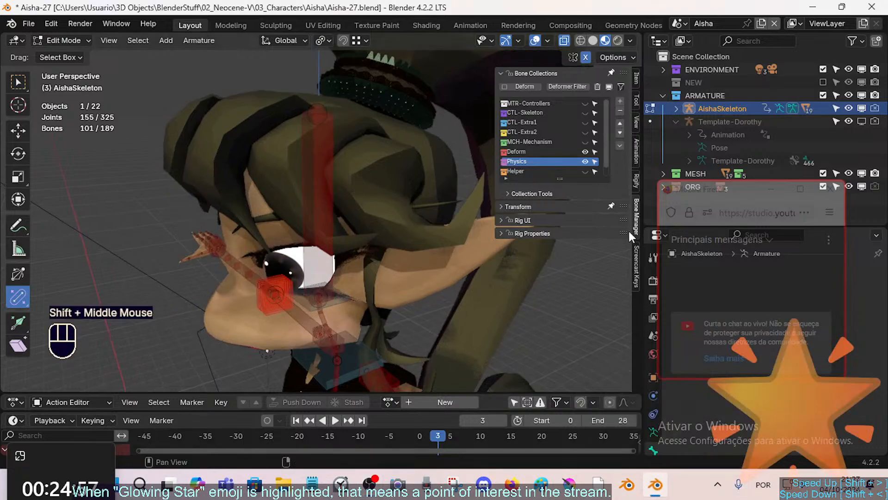
Widen the 3D viewport slightly and save the Aisha-27 file
left_click_drag(646, 152, 659, 153)
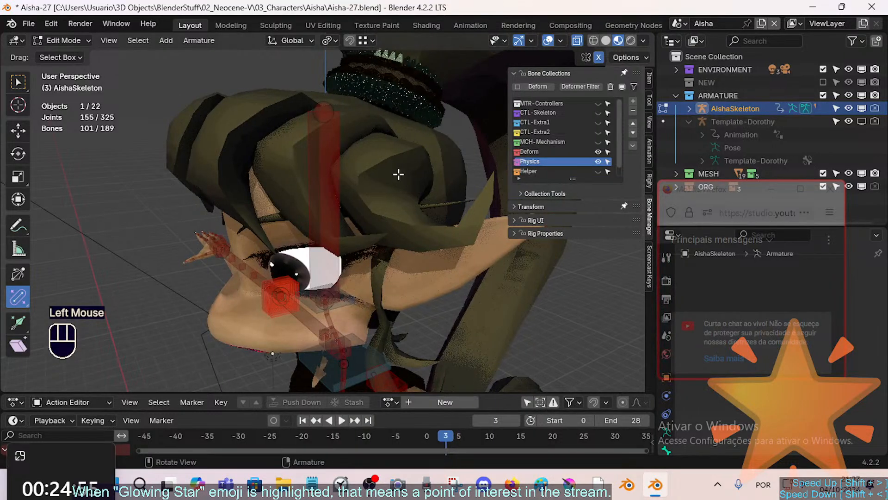
key("ctrl+s")
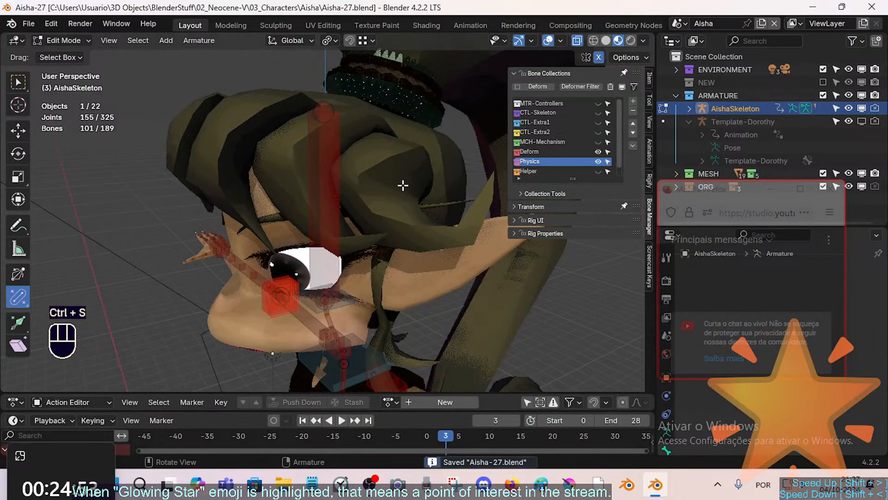
Snap the 3D cursor to the tip joint of the DEF-Head bone on top of the head
left_click(326, 148)
middle_click_drag(324, 139, 325, 144)
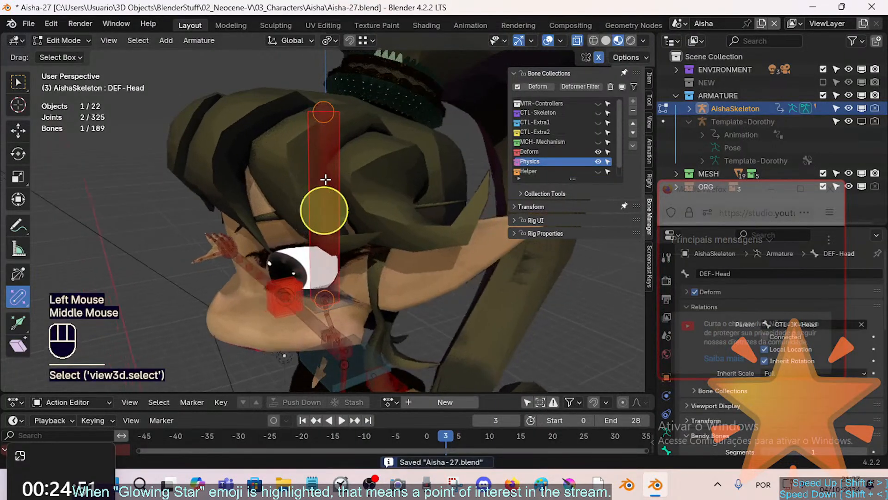
key("shift+s")
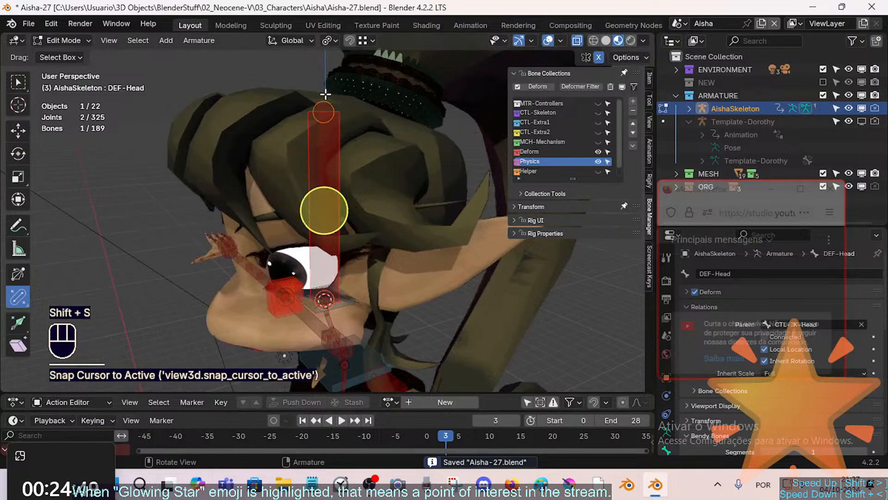
left_click(322, 96)
key("shift+s")
key("shift+s")
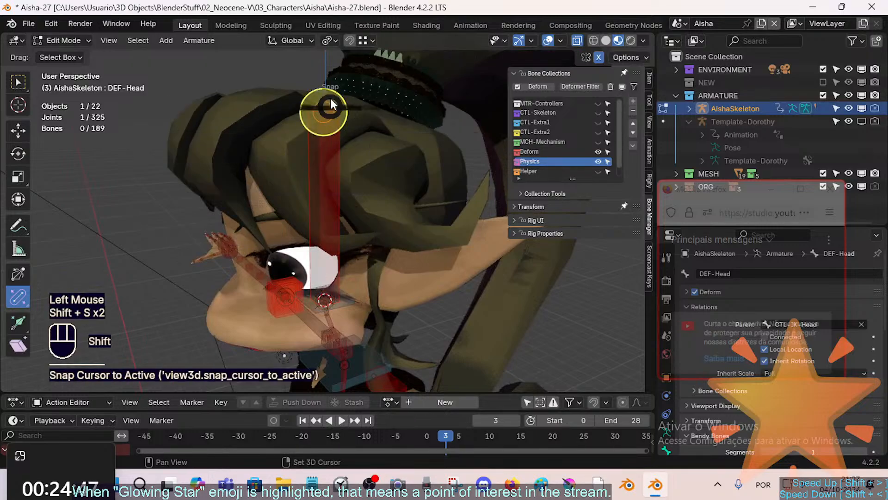
Add a single bone at the 3D cursor above the head and scale its B-Bone display thinner
middle_click_drag(341, 109, 317, 182, "shift")
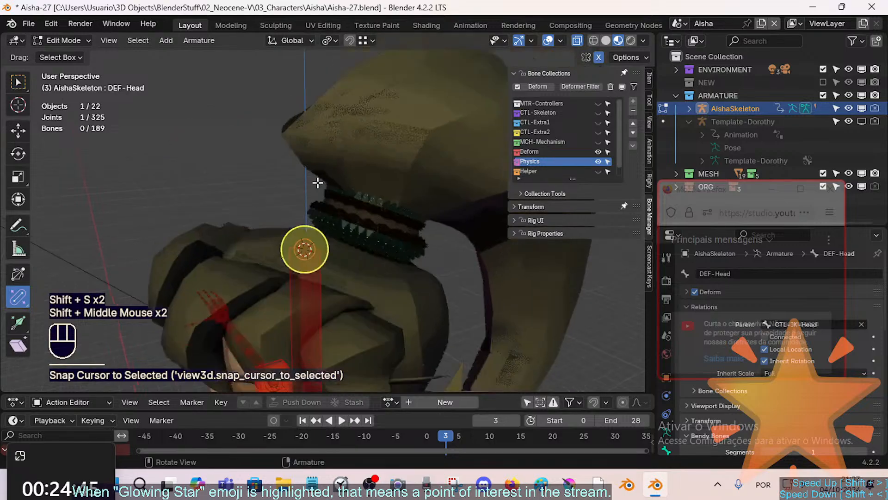
scroll(319, 182, "down", 2)
key("shift+a")
left_click(318, 195)
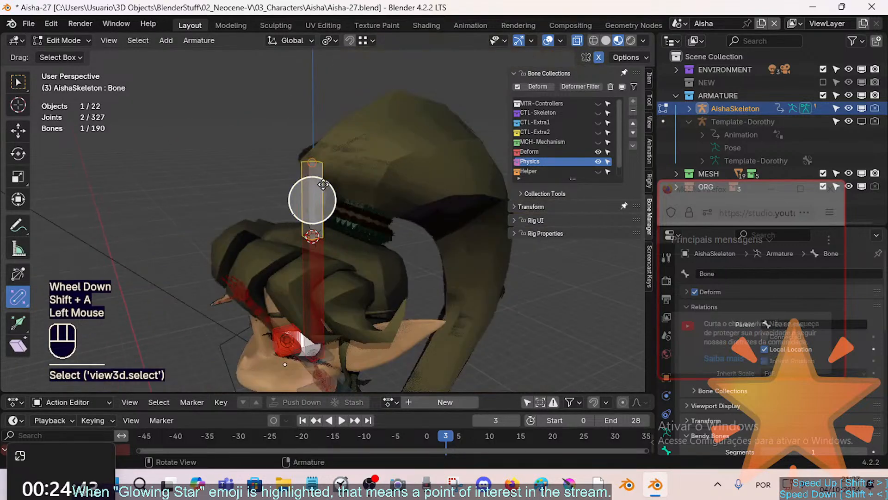
left_click(318, 185)
key("ctrl+alt+s")
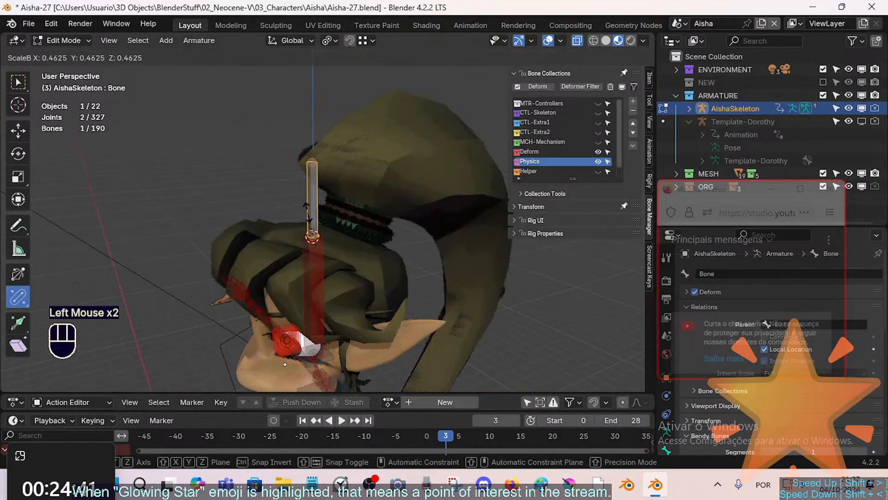
left_click(343, 186)
Turn on the display of the armature's bone axes
key("ctrl+3")
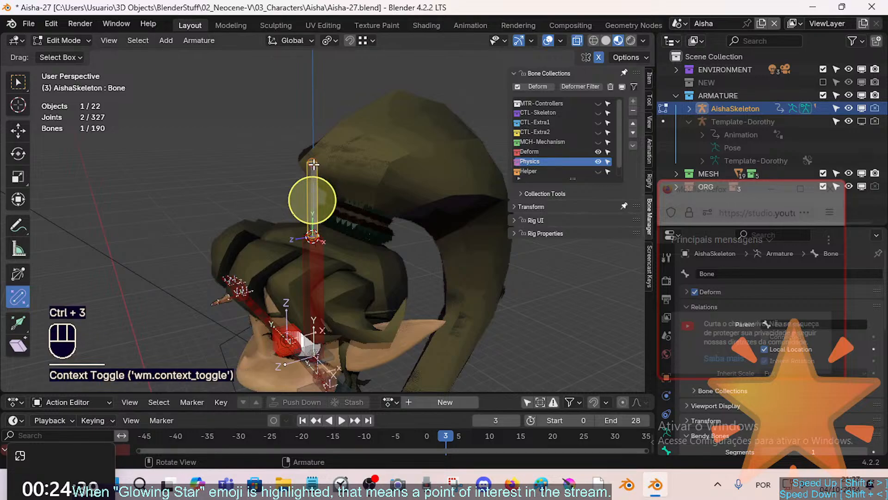
middle_click_drag(314, 165, 319, 170)
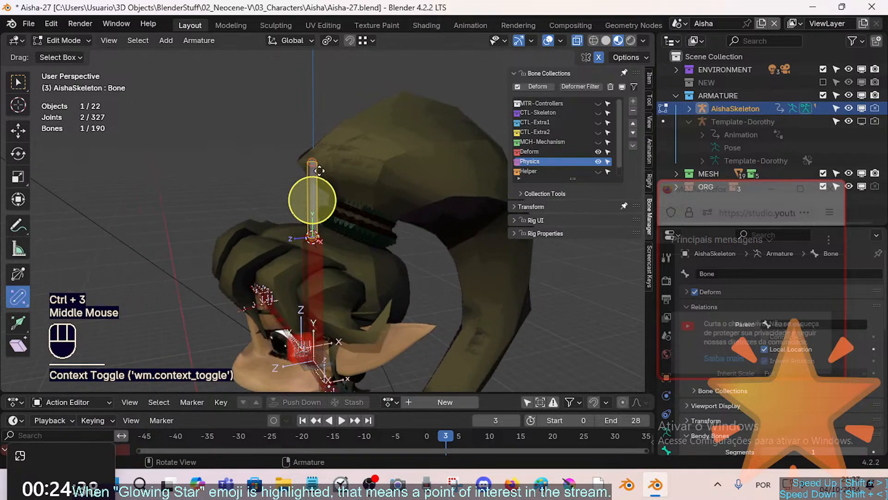
left_click(342, 185)
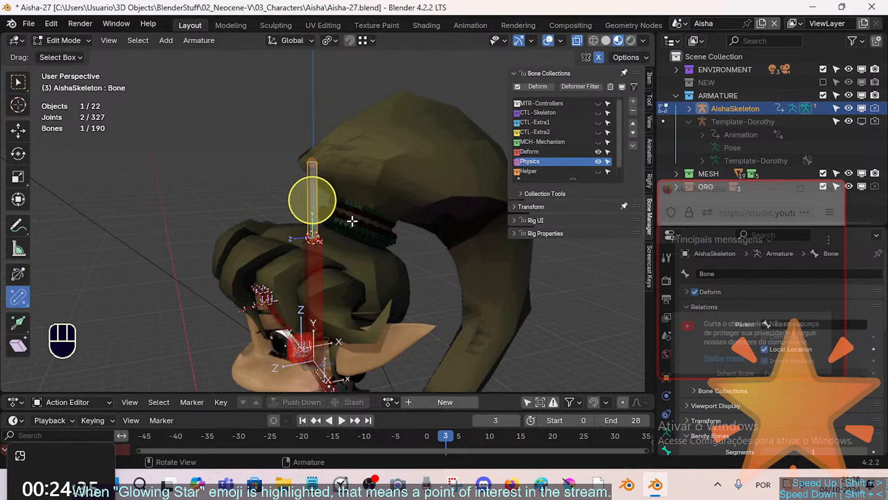
middle_click_drag(356, 216, 336, 220)
Rename the new bone above the head to DEF-PHY-HairPonytail.001
left_click(337, 219)
key("F2")
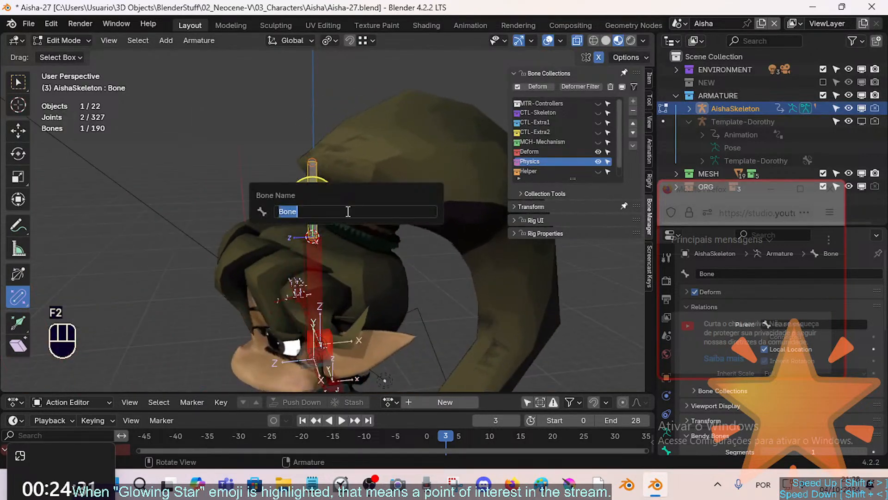
type("DEF-Hai")
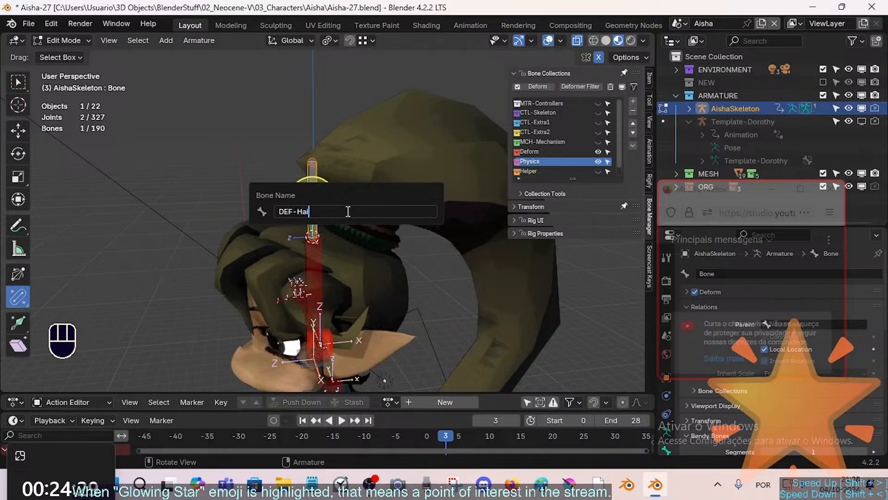
key("BackSpace")
key("BackSpace")
key("BackSpace")
type("PHY")
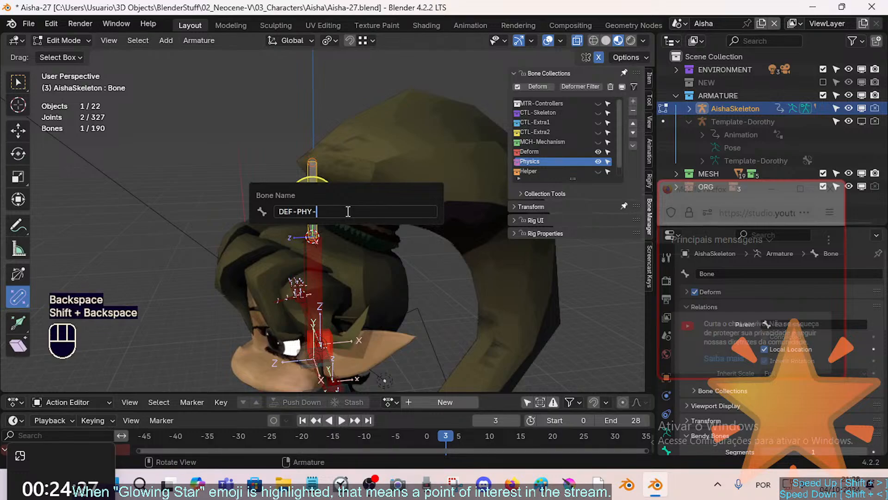
type("-HairPonytail")
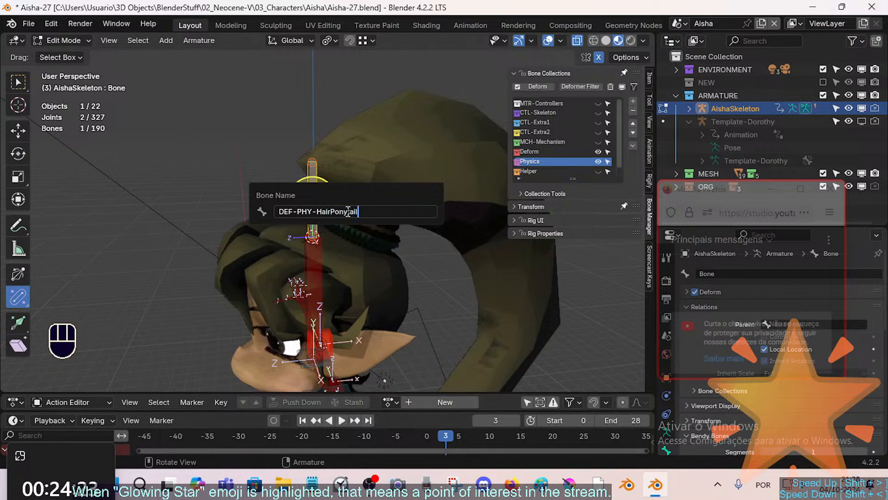
type(".001")
key("Return")
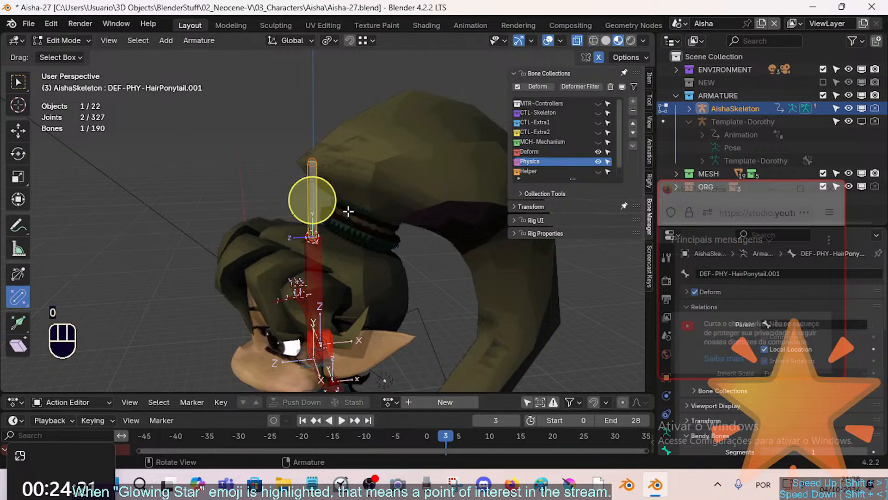
Adjust the B-Bone display thickness of DEF-PHY-HairPonytail.001 and set its bone color to 11 - Theme Color Set
left_click_drag(345, 211, 324, 199)
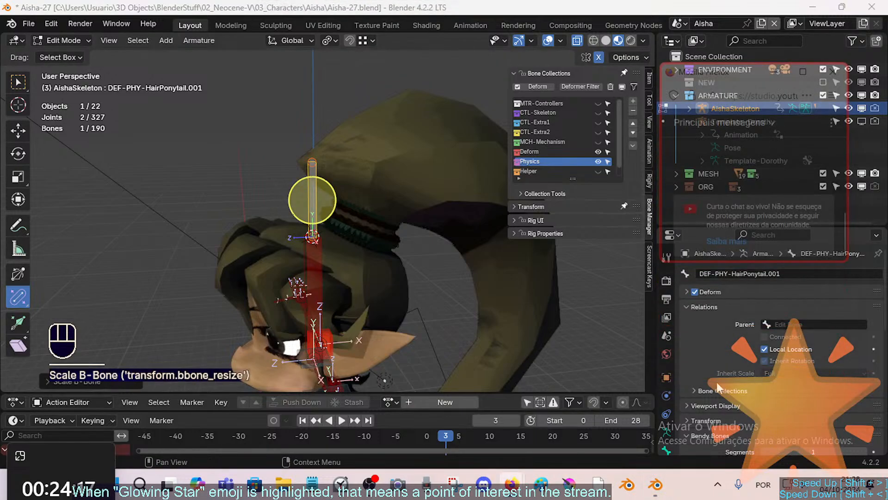
scroll(666, 423, "down", 2)
left_click(708, 436)
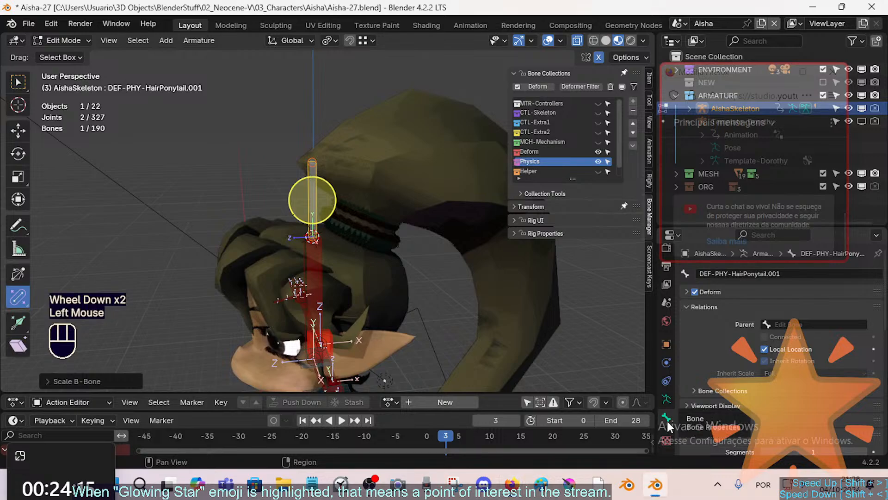
scroll(710, 416, "down", 2)
scroll(708, 319, "up", 3)
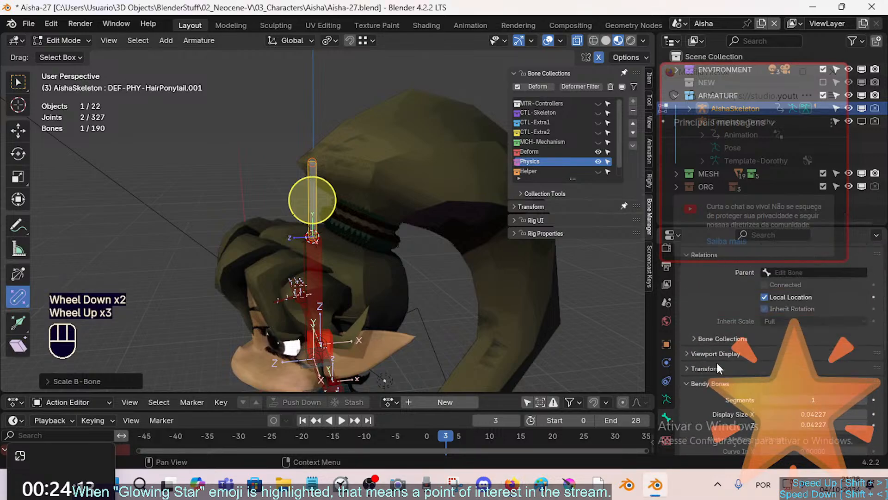
scroll(698, 384, "down", 6)
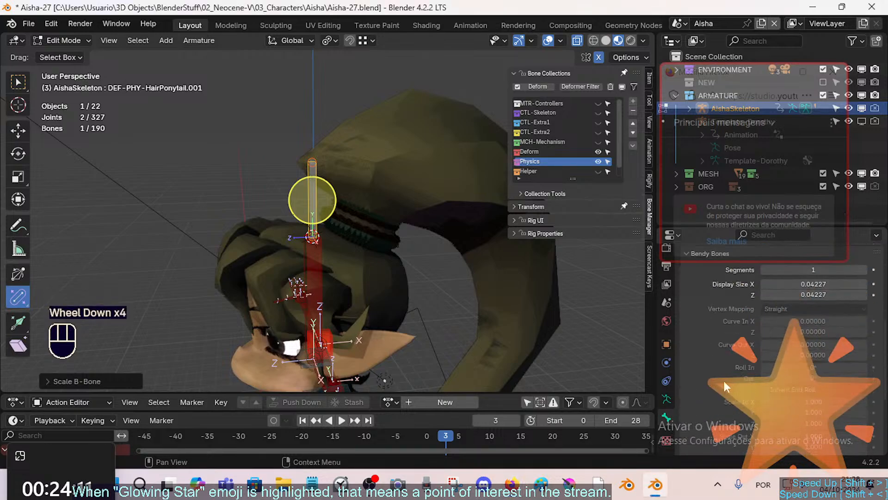
scroll(717, 381, "up", 4)
scroll(707, 395, "down", 5)
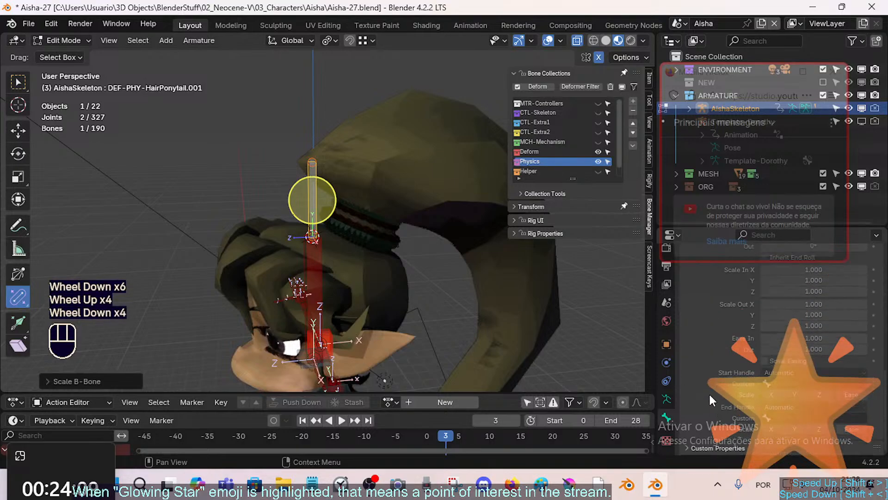
scroll(745, 384, "up", 4)
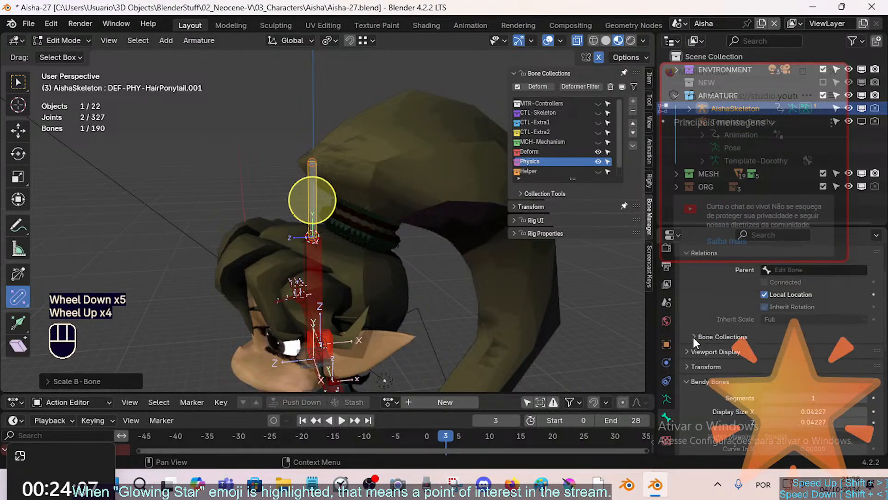
left_click(689, 348)
left_click(689, 351)
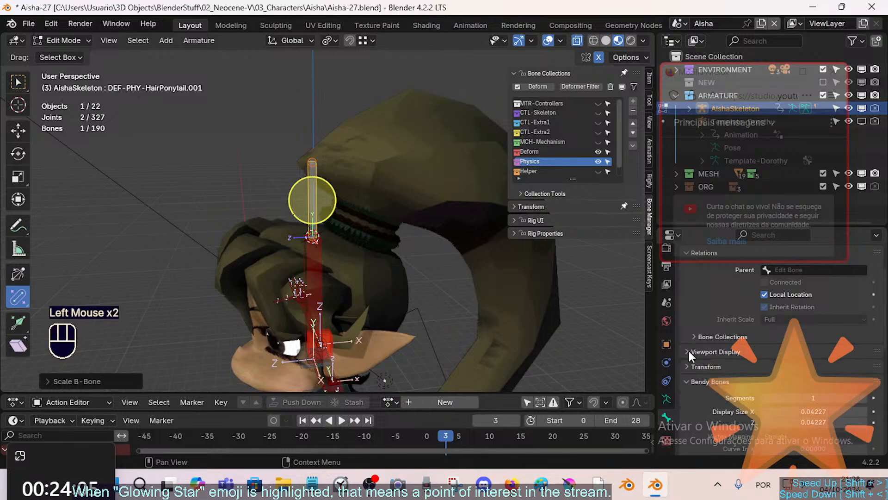
left_click(689, 351)
left_click(795, 383)
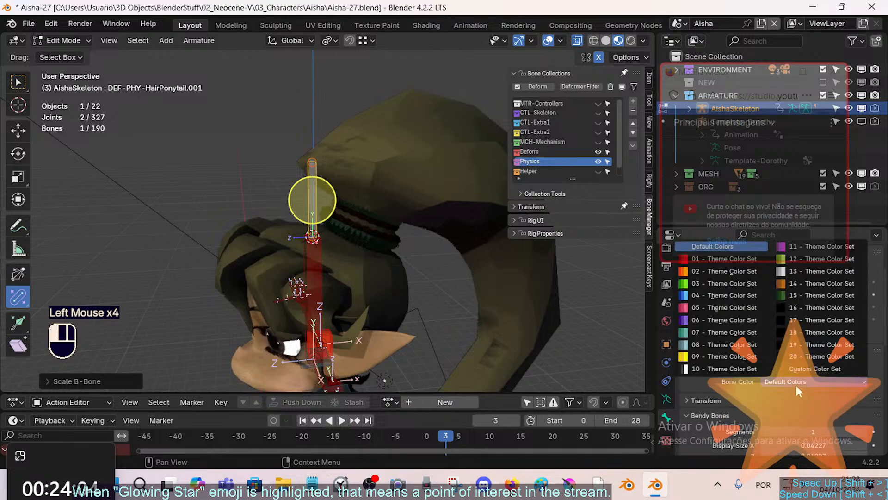
left_click(859, 245)
Clear the selection and select only the tip joint of the ponytail bone above the head
key("alt+a")
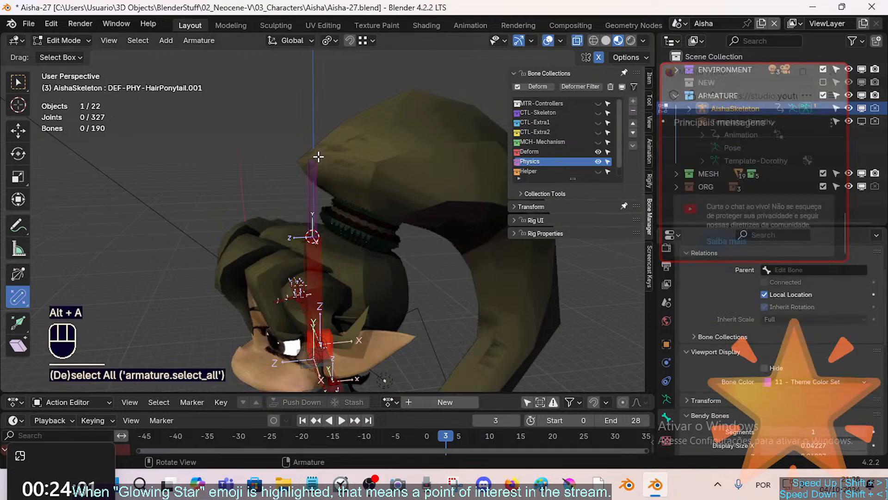
left_click(313, 159)
scroll(331, 203, "up", 3)
middle_click_drag(331, 204, 407, 199)
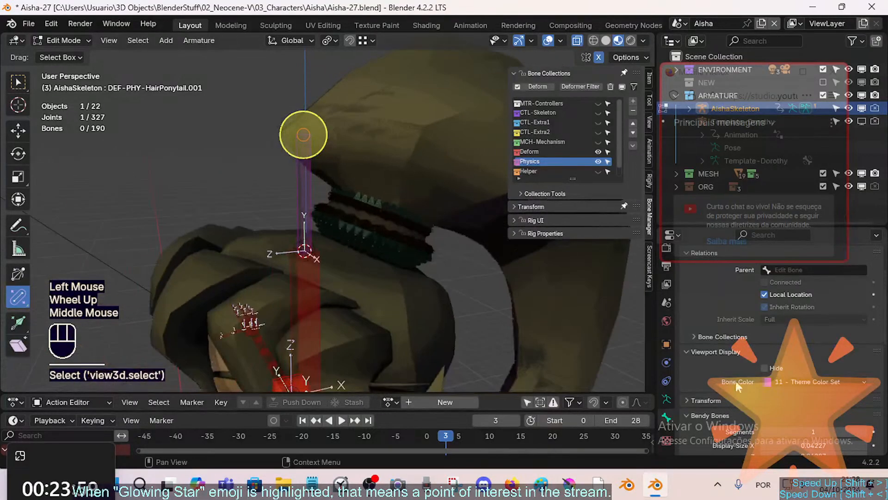
Try theme color sets 03 and 02 on the ponytail bone and restore 11 - Theme Color Set
left_click(796, 383)
left_click(712, 285)
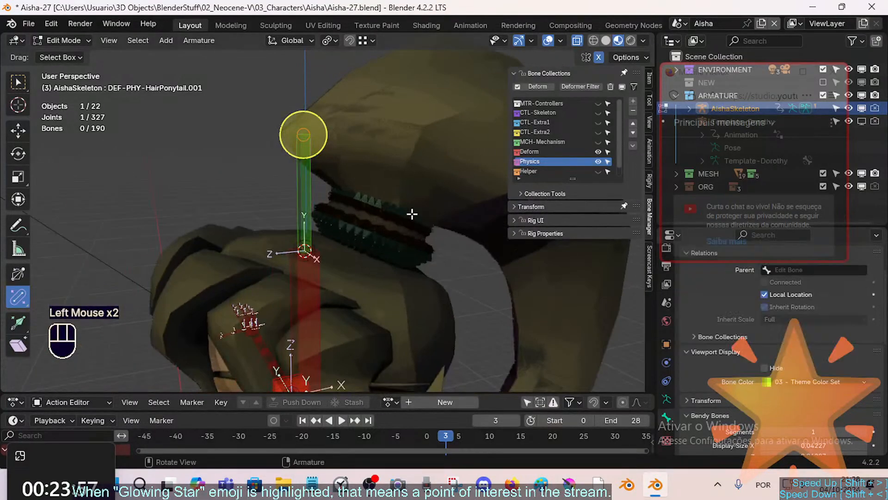
left_click(786, 382)
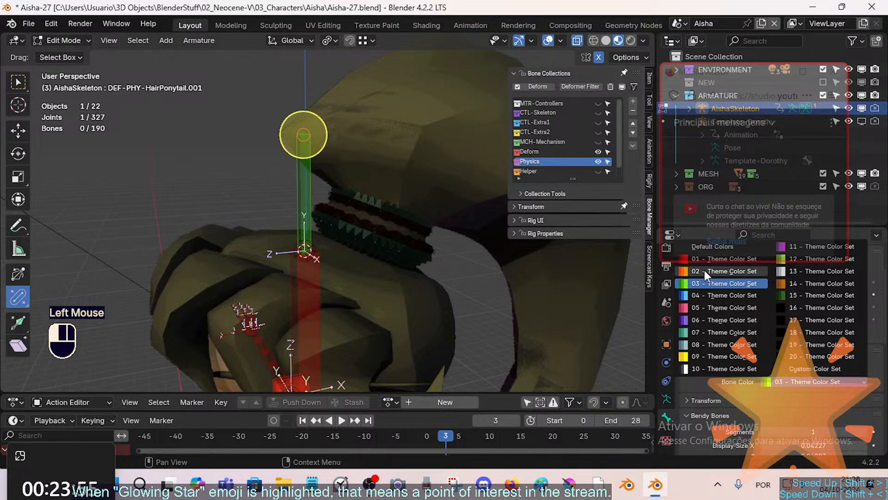
left_click(704, 271)
left_click(803, 382)
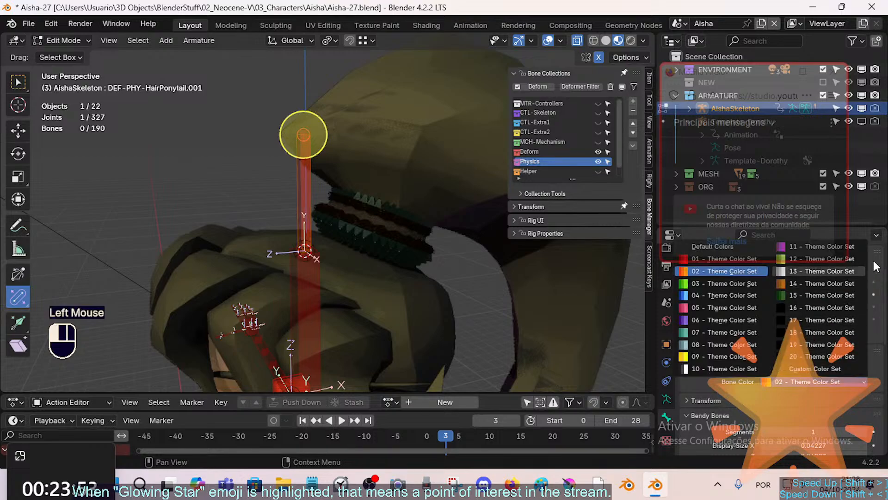
left_click(820, 383)
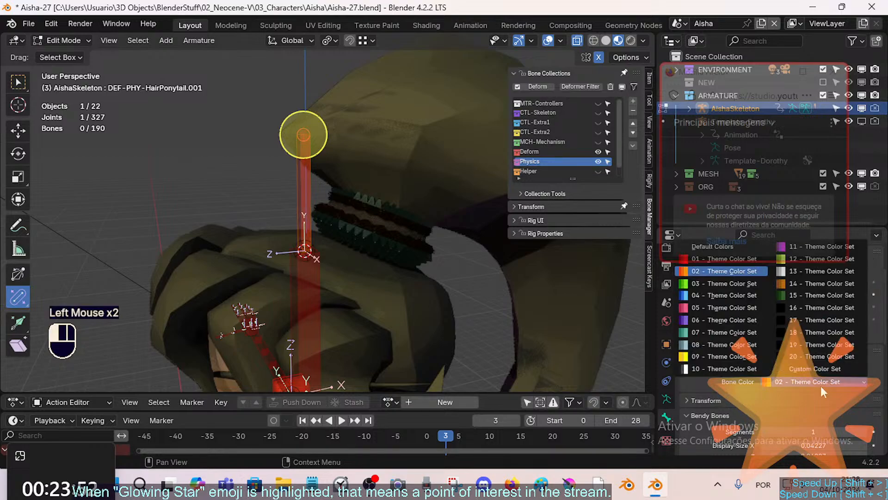
left_click(860, 249)
Rotate the bone's tip joint about the X axis so the bone tilts backward into the ponytail
middle_click_drag(416, 222, 311, 204)
middle_click_drag(368, 259, 376, 162)
key("r")
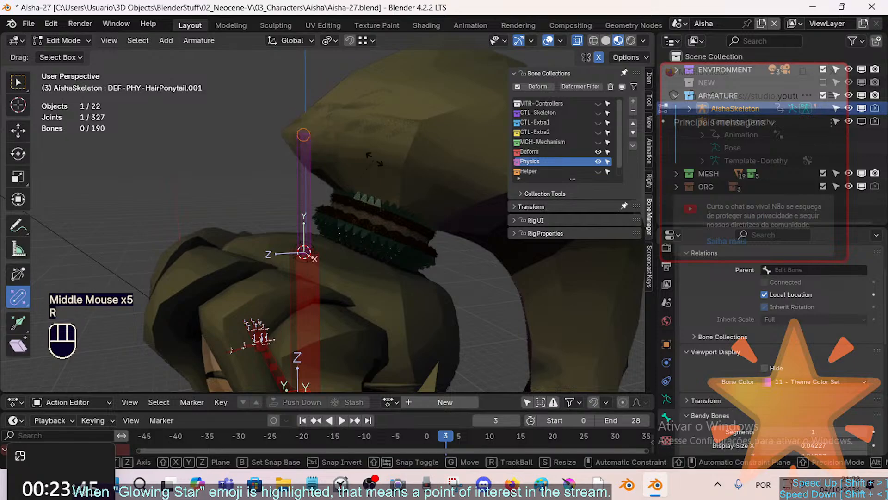
key("x")
left_click(234, 187)
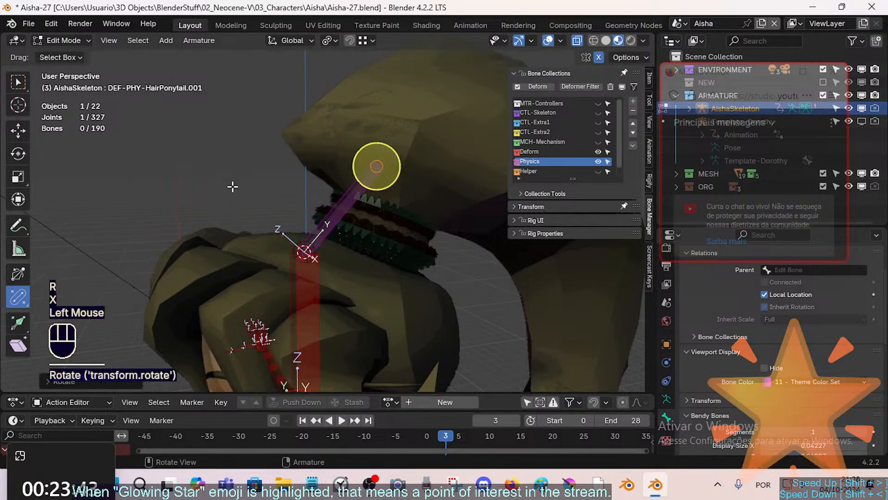
In the right orthographic view, move the whole ponytail bone back so its base sits in the hair tie
middle_click_drag(233, 187, 282, 206)
key("KP_1")
key("KP_3")
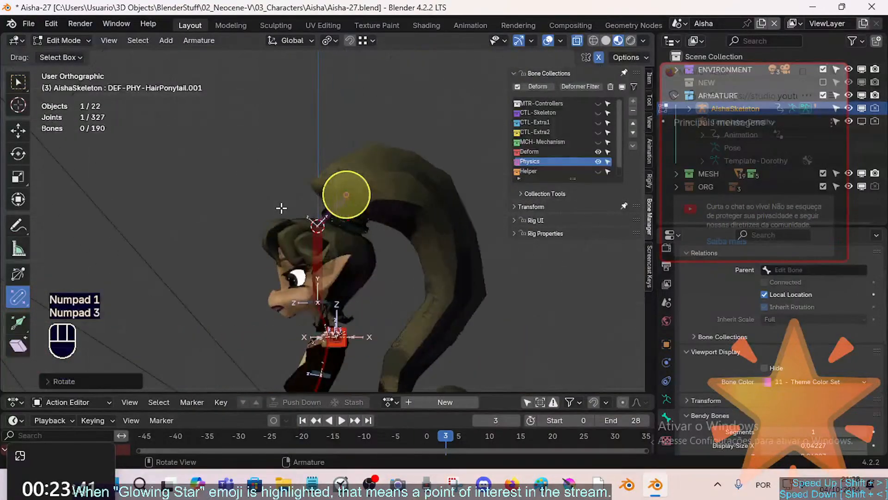
scroll(281, 208, "up", 2)
left_click(338, 209)
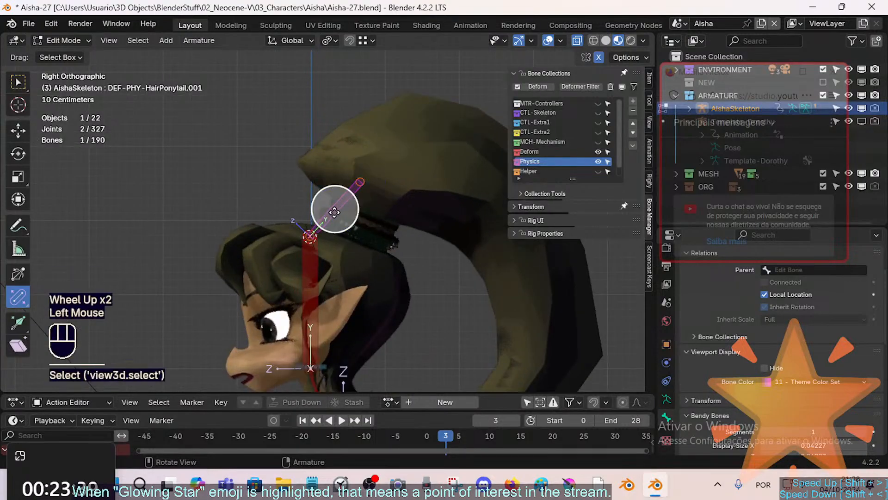
key("g")
left_click(389, 195)
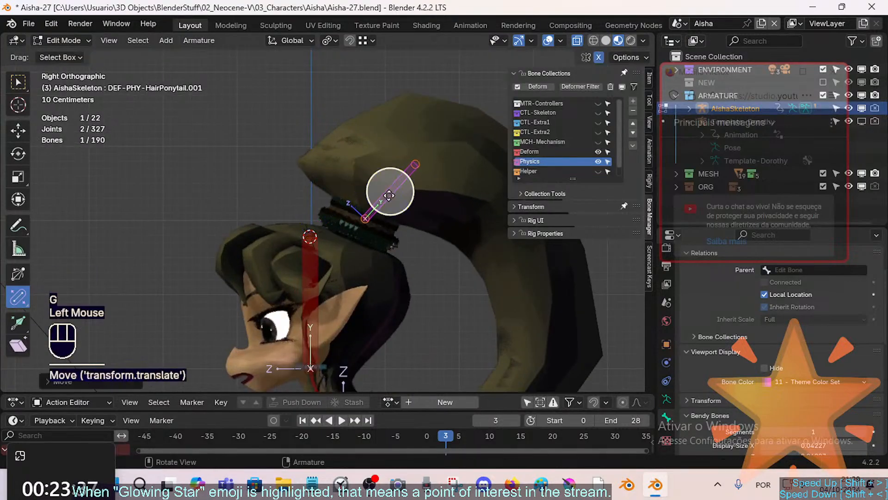
Move the ponytail bone's tip joint slightly up and forward inside the ponytail
double_click(413, 162)
key("g")
left_click(401, 154)
Place the 3D cursor at the centre of the hair tie mesh and return to editing the AishaSkeleton armature
key("ctrl+Tab")
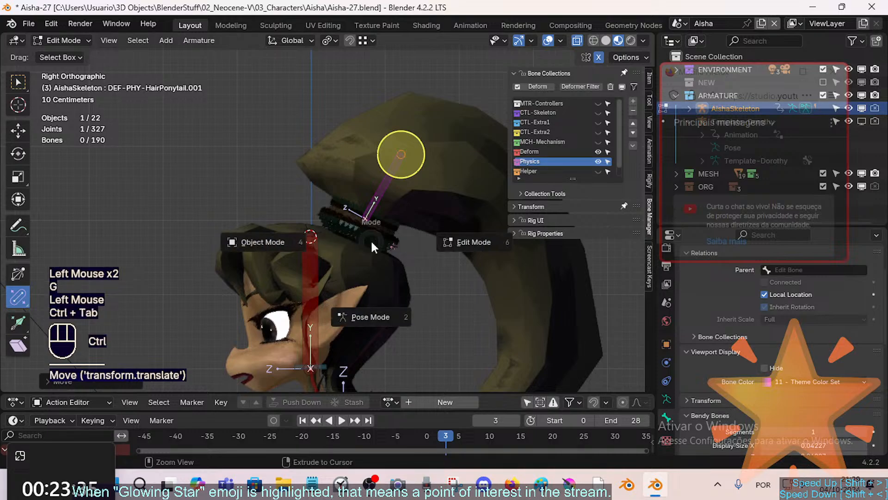
left_click(377, 230)
key("Tab")
middle_click_drag(382, 195, 433, 221)
key("shift+s")
key("Tab")
left_click(463, 159)
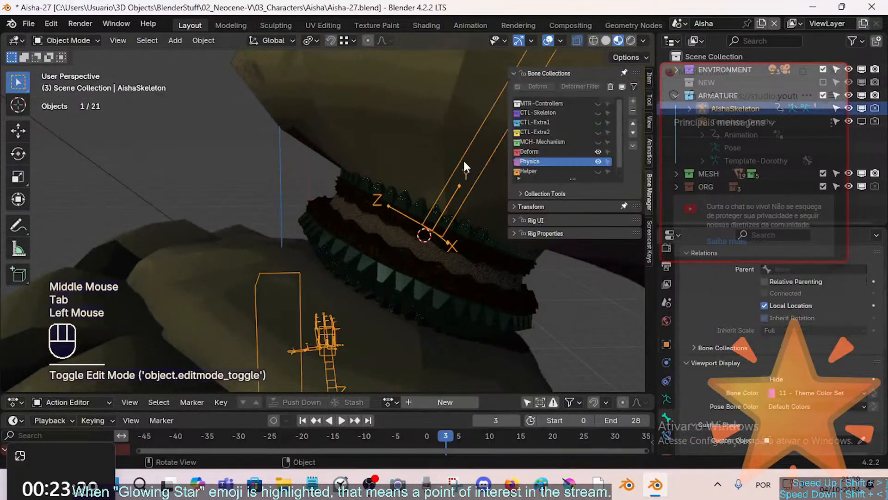
key("shift+Tab")
key("Tab")
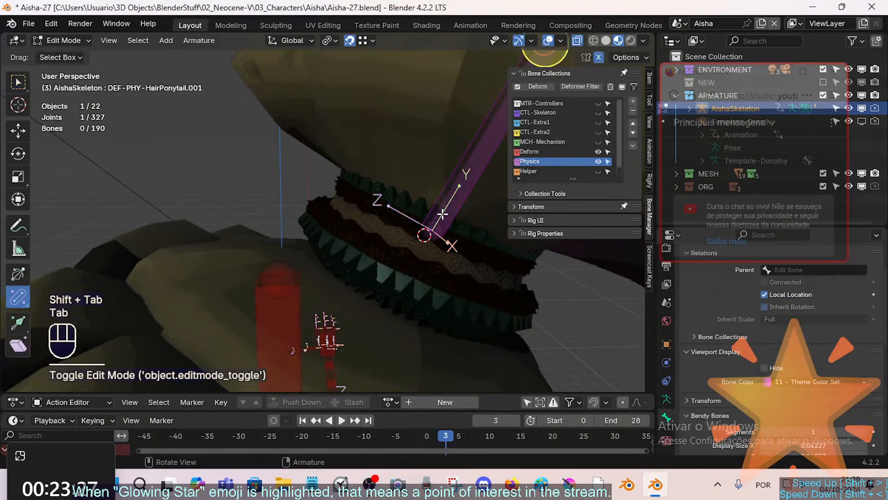
Snap the ponytail bone to the 3D cursor so its base rests at the centre of the hair tie
scroll(416, 139, "down", 2)
left_click(397, 180)
key("shift+s")
left_click(389, 187)
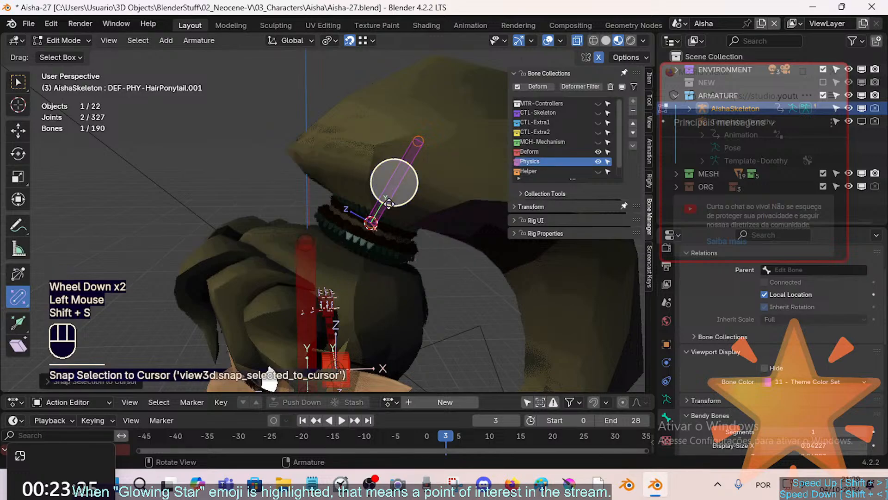
middle_click_drag(393, 195, 399, 190)
key("shift+s")
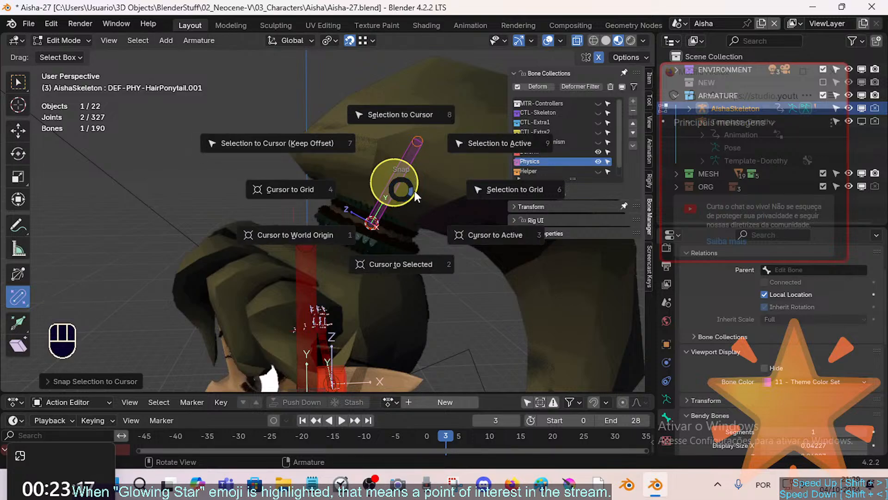
key("8")
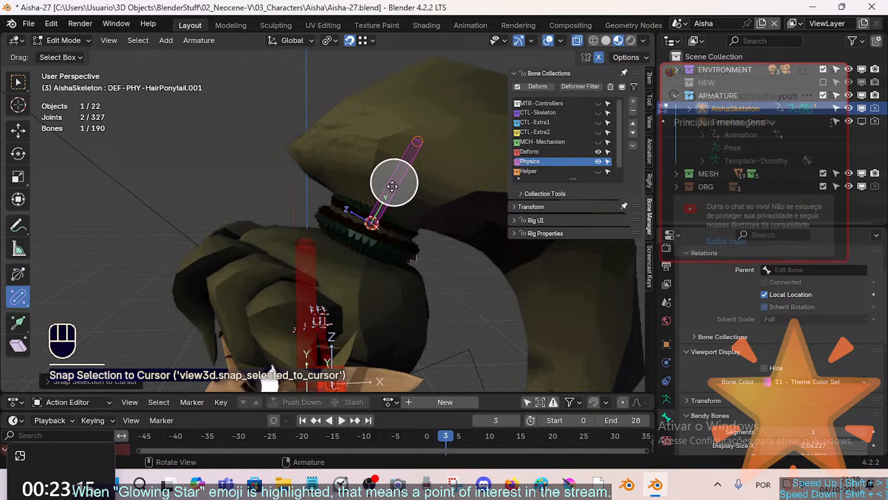
middle_click_drag(392, 186, 365, 181)
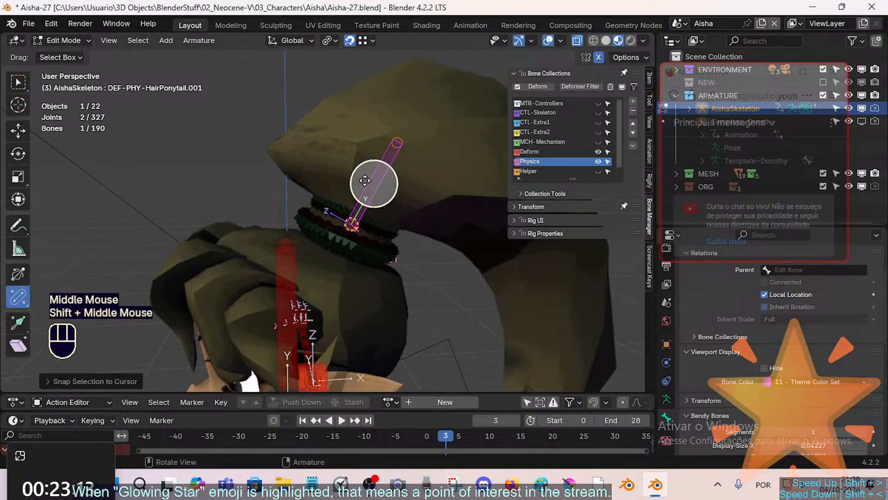
key("shift+s")
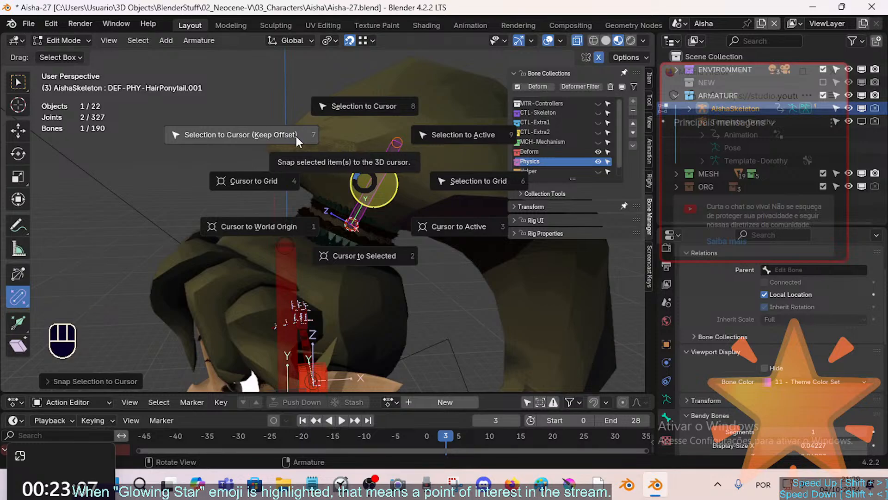
left_click(304, 140)
Duplicate the ponytail bone and place the copy beside the head, behind the ear
middle_click_drag(375, 187, 376, 183)
left_click(374, 187)
key("shift+d")
left_click(476, 231)
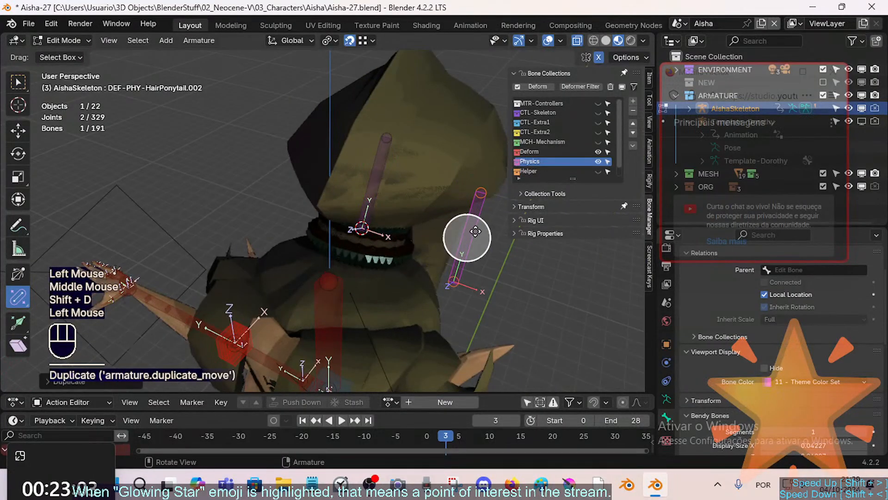
Rotate the duplicated bone so it leans outward from the head and scale it down
key("r")
left_click(458, 250)
middle_click_drag(458, 250, 397, 258, "shift")
key("s")
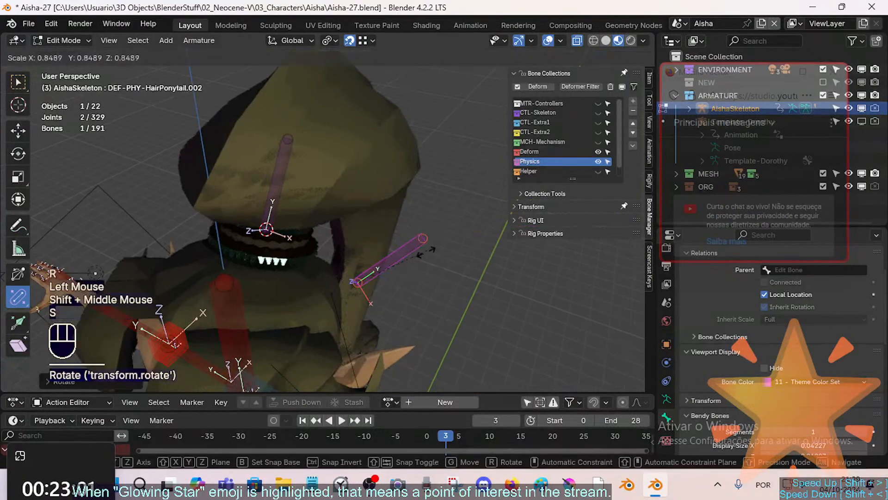
left_click(383, 264)
Rename the duplicated bone beside the head as DEF-PHY-HairStrand.L.001
key("F2")
left_click(380, 272)
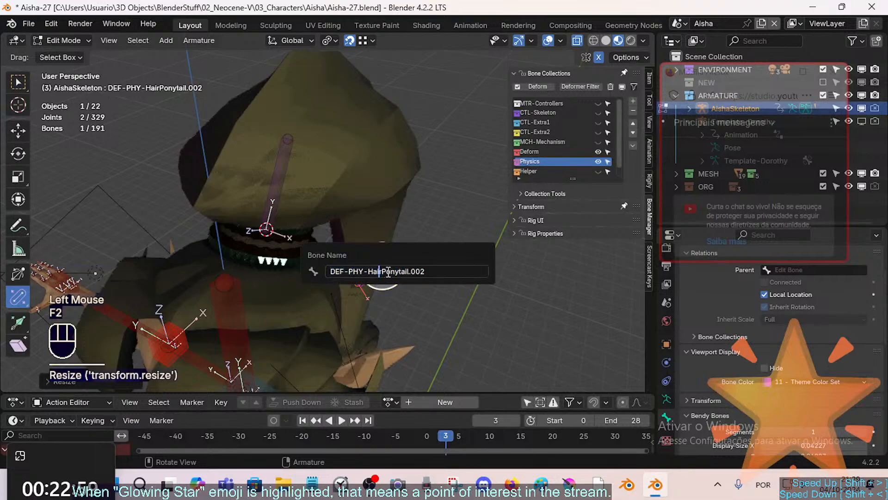
key("BackSpace")
type("SA")
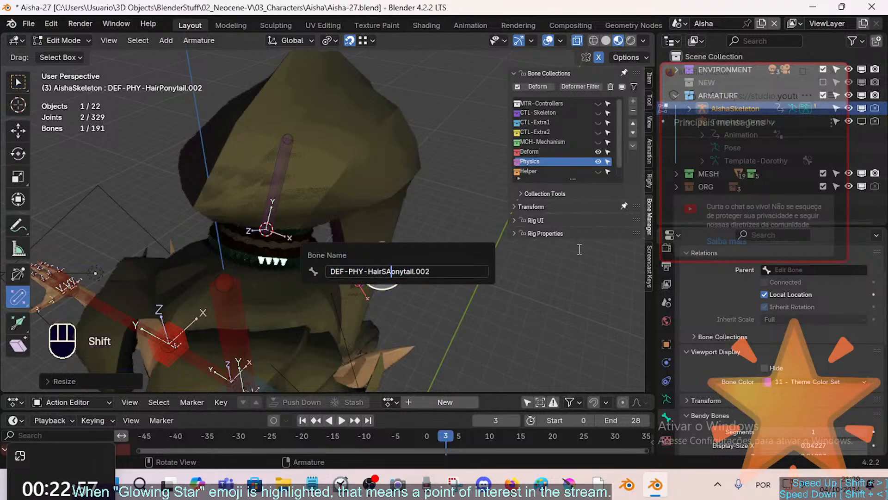
type("rand")
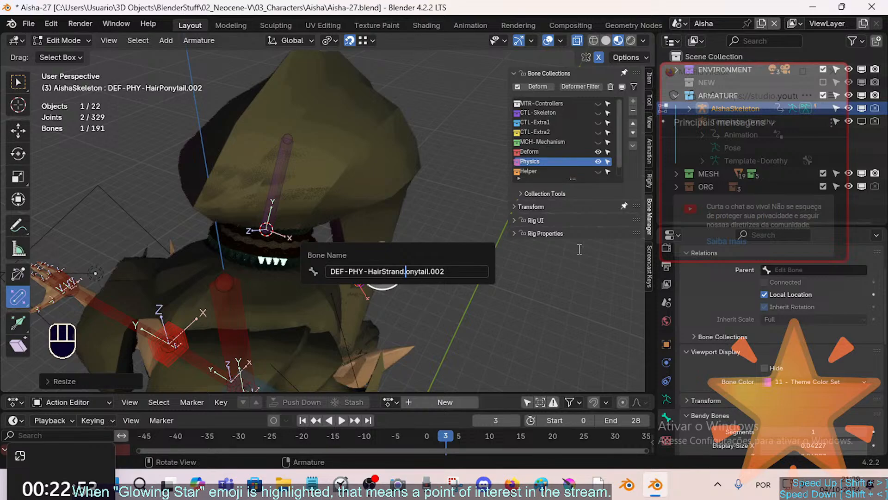
key("shift+End")
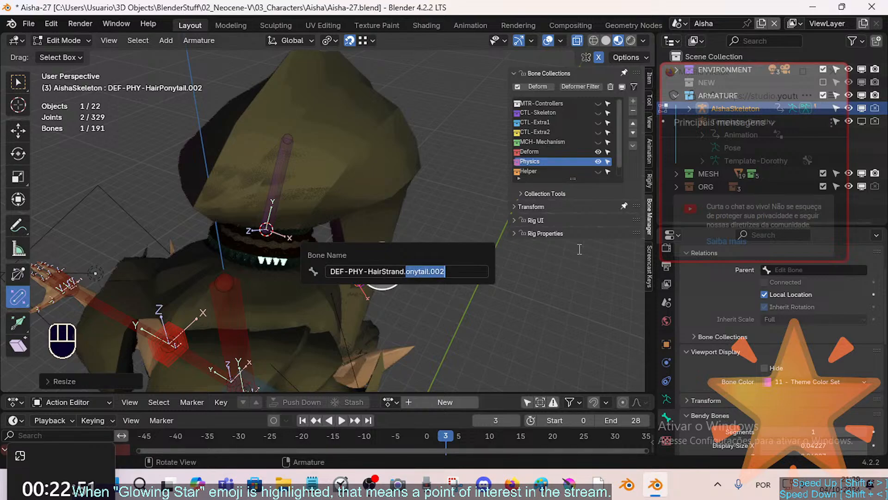
type("L")
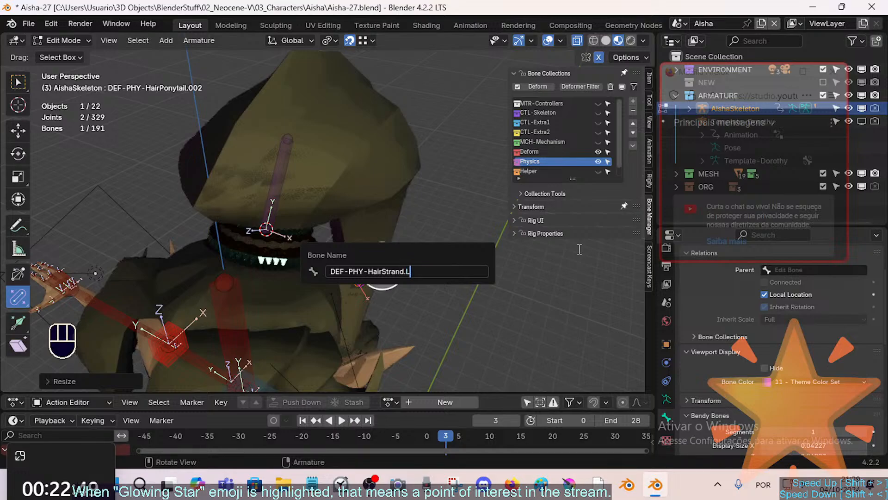
key("Left")
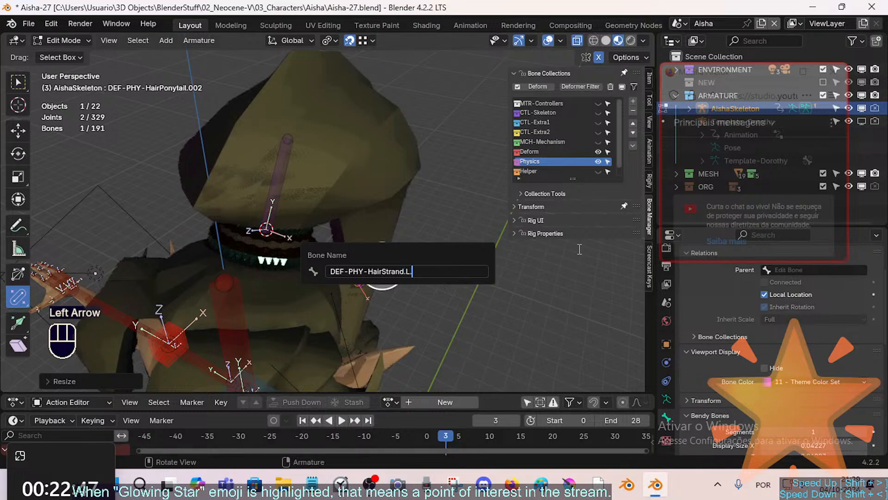
type("001")
key("shift+Home")
key("Return")
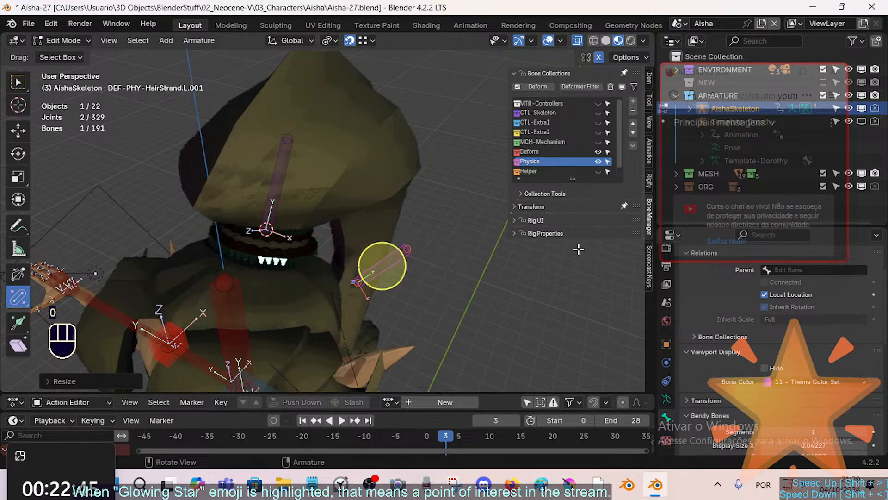
Add Front to the strand bone's name so it reads DEF-PHY-HairStrandFront.L.001
middle_click_drag(426, 292, 405, 271)
key("F2")
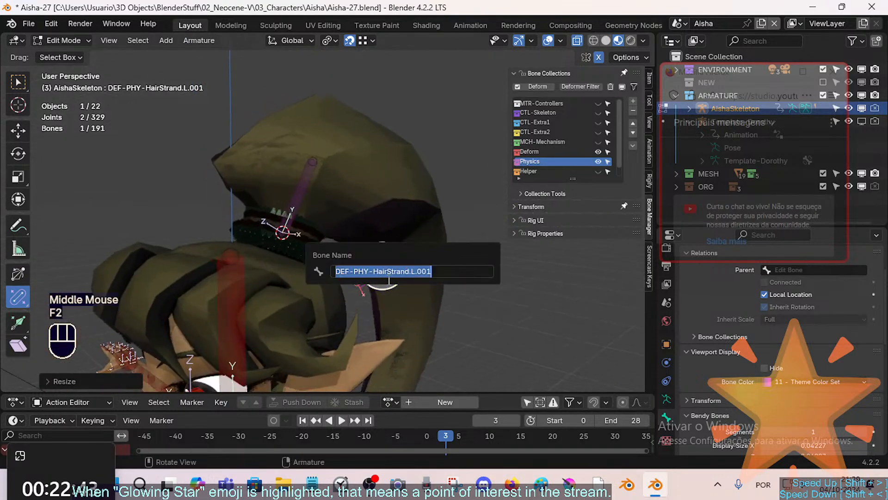
left_click(387, 272)
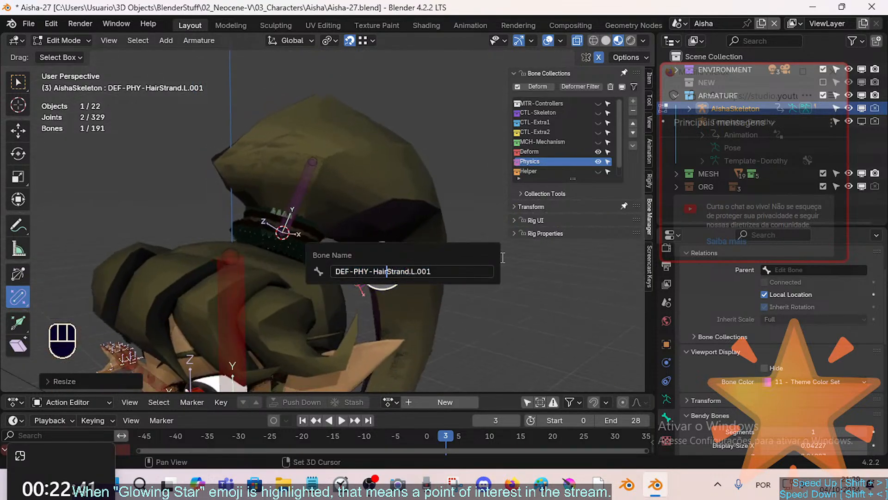
type("F")
key("Right")
key("Right")
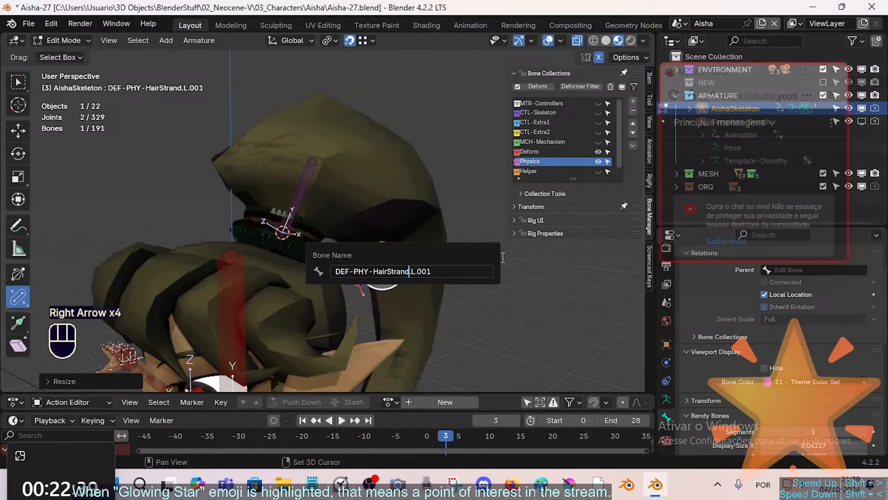
type("Front")
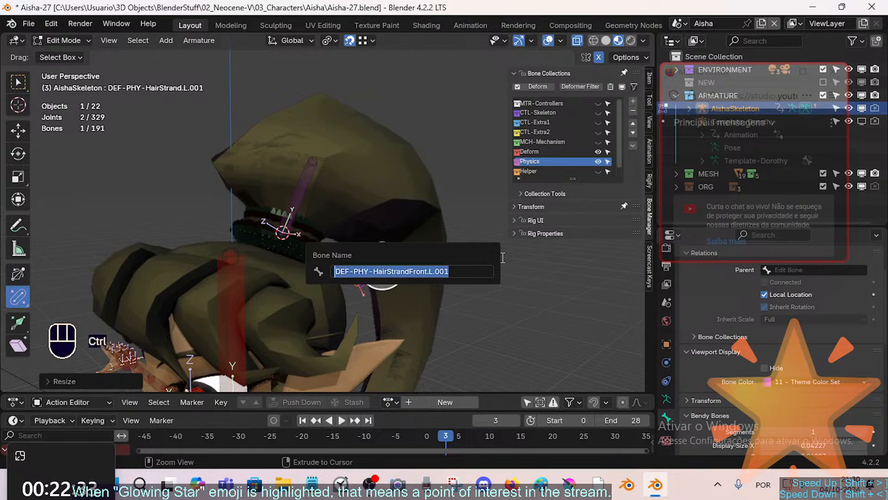
key("Return")
Move the front strand bone in against the side of the head and clear its roll
middle_click_drag(485, 258, 381, 260)
key("g")
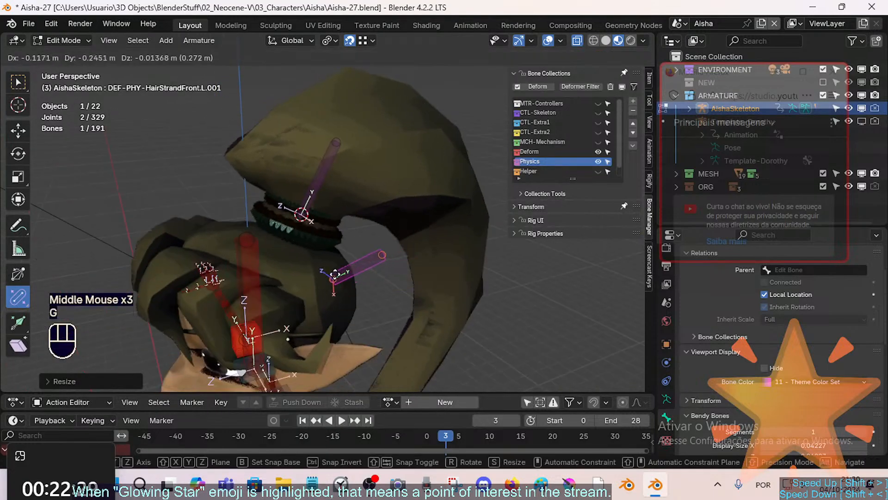
left_click(309, 276)
middle_click_drag(309, 276, 376, 259)
key("alt+r")
Rotate the front strand bone about the global Z axis and about its local X axis
key("r")
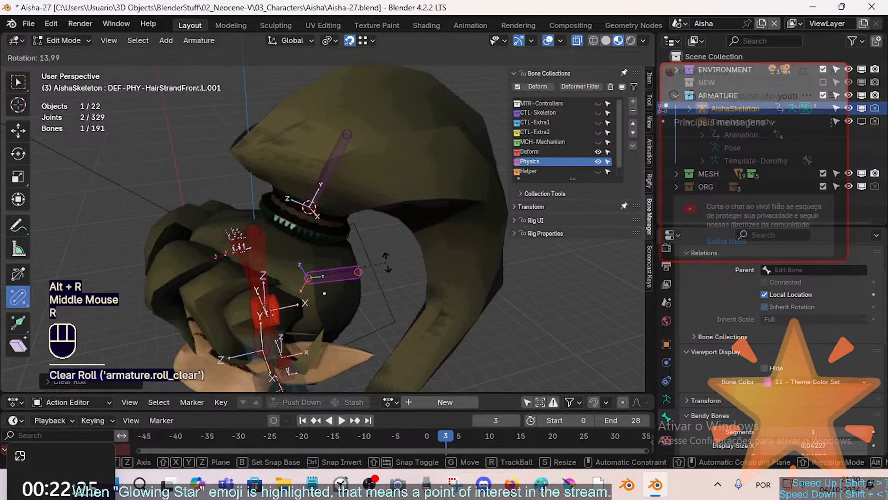
key("r")
key("z")
left_click(281, 301)
middle_click_drag(281, 301, 307, 271)
key("r")
key("x")
key("x")
left_click(308, 274)
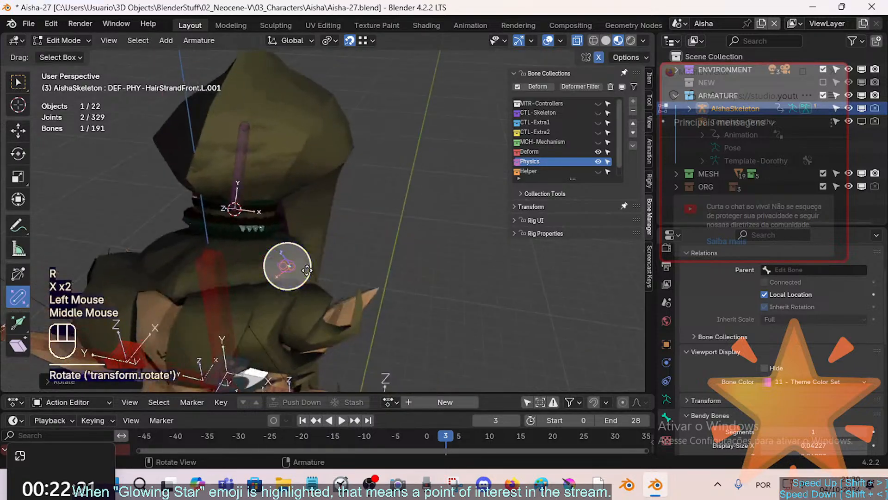
key("r")
key("x")
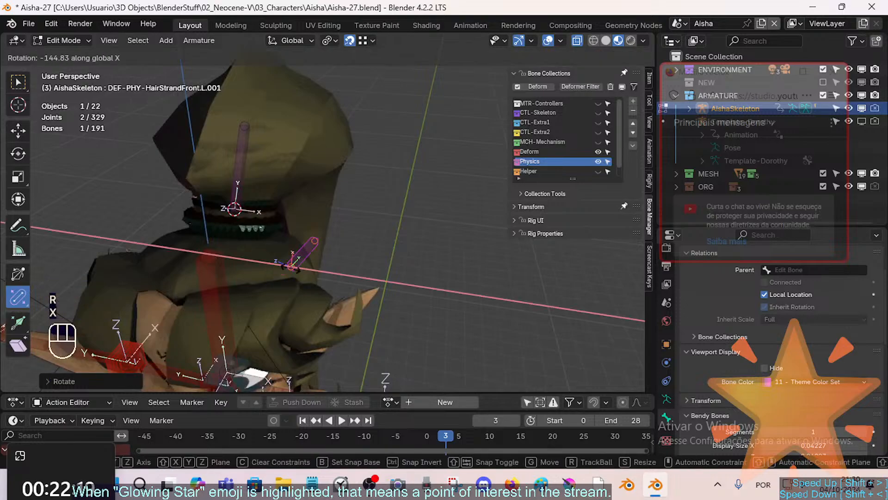
key("Escape")
Reposition the front strand bone on the head and rotate it freely with the trackball
middle_click_drag(287, 263, 291, 256)
key("g")
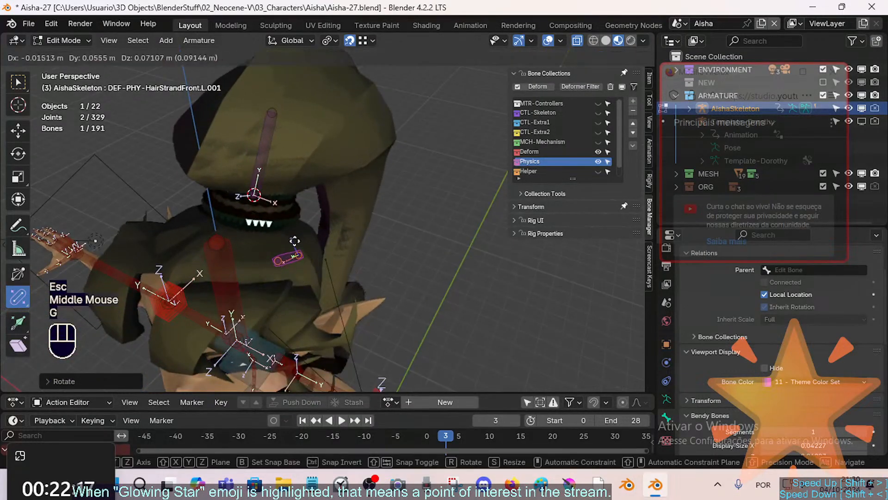
left_click(301, 245)
key("r")
key("r")
left_click(307, 253)
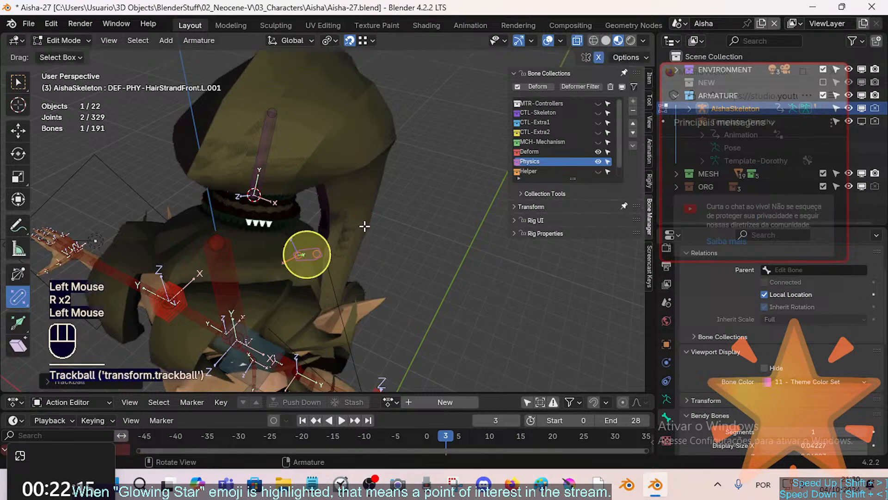
Clear the front strand bone's roll and set a new roll by eye
key("r")
key("Escape")
key("ctrl+r")
left_click(307, 254)
key("alt+r")
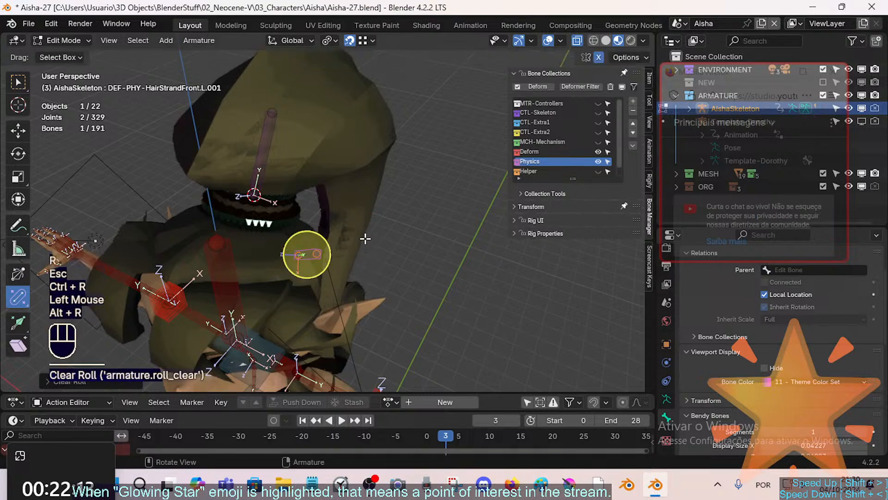
middle_click_drag(363, 239, 375, 241)
key("ctrl+r")
left_click(318, 306)
middle_click_drag(318, 306, 334, 240)
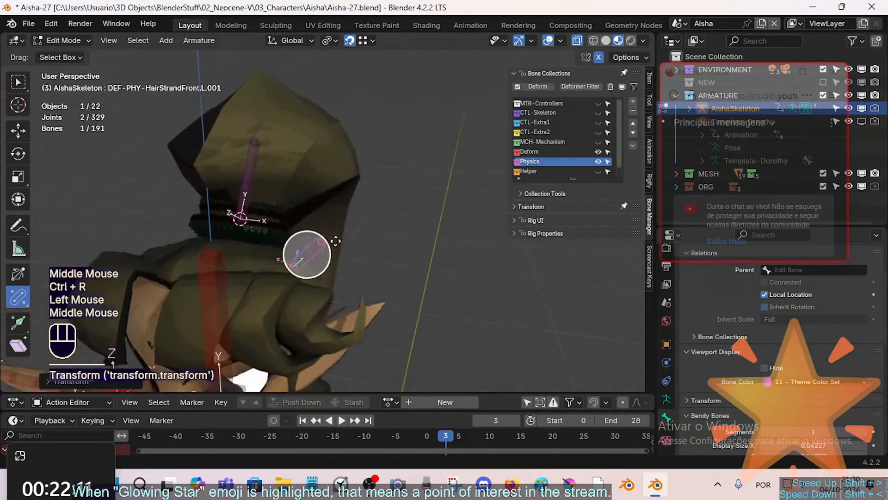
Rotate the front strand bone freely with the trackball so it points toward the front of the head
key("r")
key("r")
left_click(298, 277)
middle_click_drag(298, 278, 307, 250)
middle_click_drag(308, 250, 313, 223, "shift")
Move the front strand bone along the Y axis to the front of the head and adjust its roll
key("g")
key("y")
left_click(240, 224)
middle_click_drag(240, 224, 268, 214)
key("g")
key("y")
left_click(170, 220)
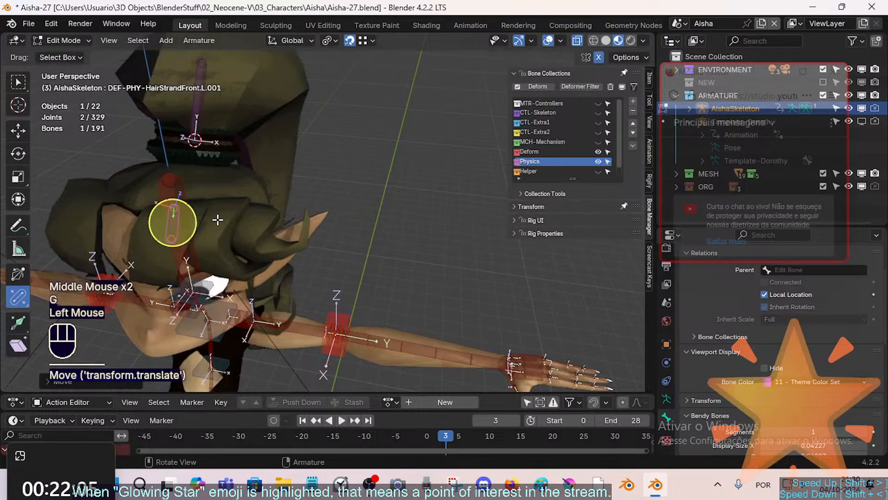
key("ctrl+r")
left_click(172, 222)
Fit the front strand bone to the front hair lock by moving, rotating and scaling it
middle_click_drag(173, 222, 250, 231)
middle_click_drag(249, 231, 303, 167)
middle_click_drag(208, 203, 291, 174)
key("g")
left_click(189, 204)
key("r")
left_click(232, 191)
key("s")
left_click(231, 189)
left_click(251, 110, "shift")
middle_click_drag(250, 110, 288, 173)
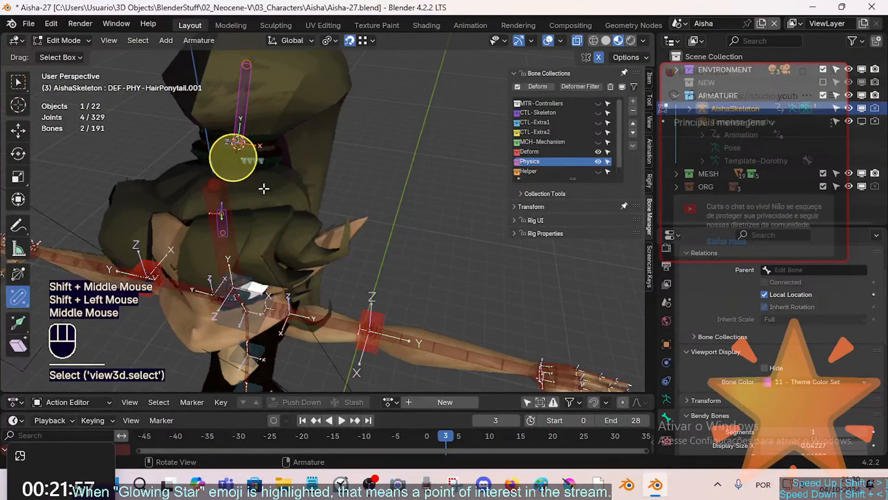
left_click(223, 218)
right_click(224, 224)
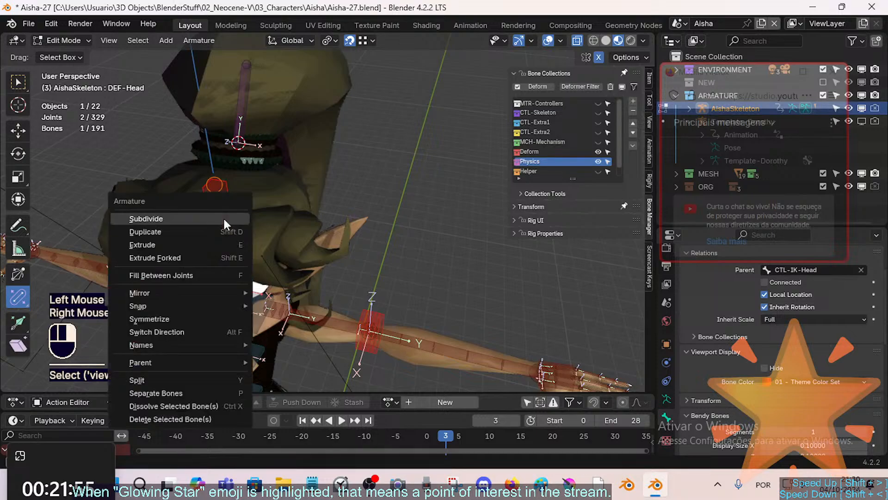
middle_click_drag(223, 217, 259, 203)
Symmetrize the left front strand bone to the other side of the head and clear the selection
key("alt+a")
left_click(262, 200)
right_click(261, 199)
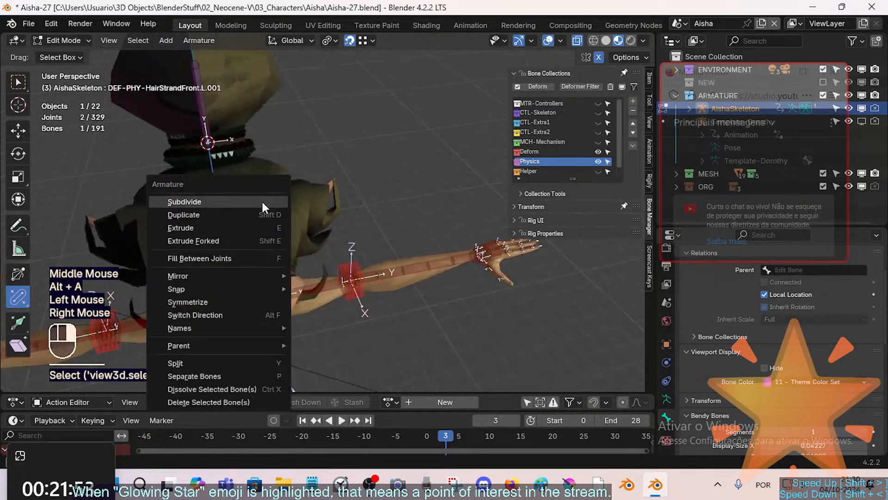
left_click(217, 302)
key("alt+a")
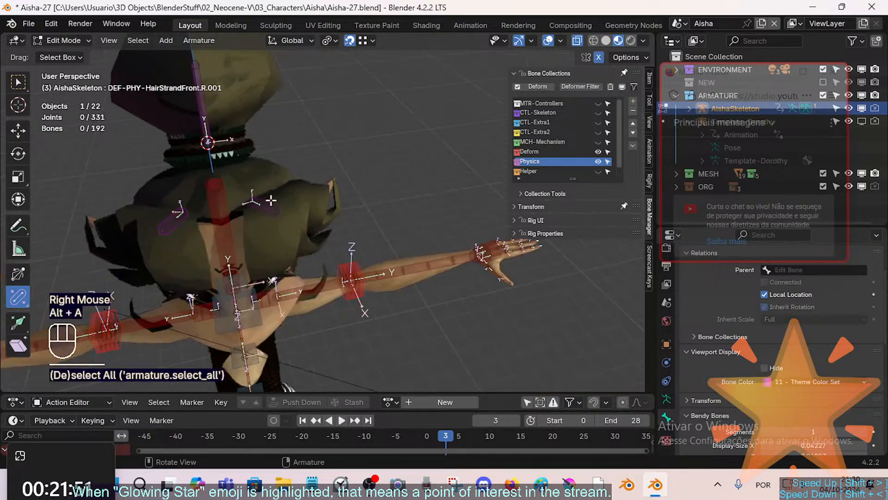
left_click(264, 206)
middle_click_drag(358, 184, 291, 200)
left_click(291, 124)
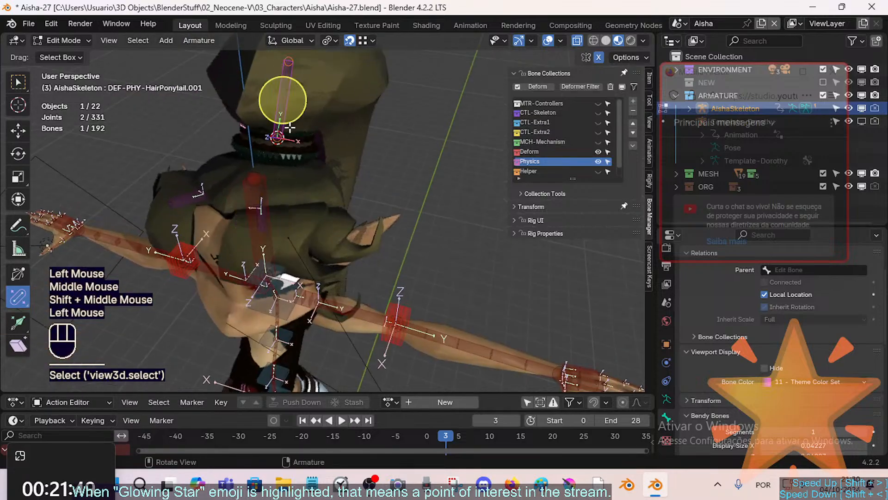
left_click(270, 231)
left_click(273, 152, "shift")
middle_click_drag(230, 174, 234, 188)
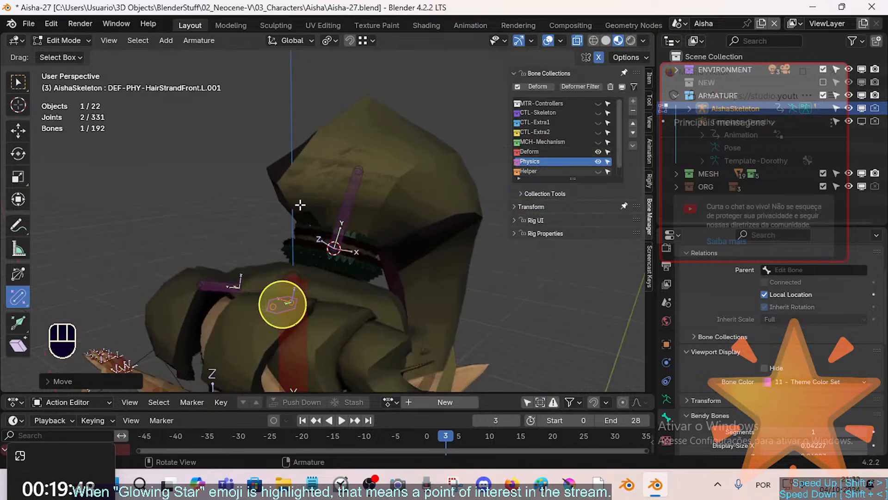
middle_click_drag(299, 201, 330, 238, "shift")
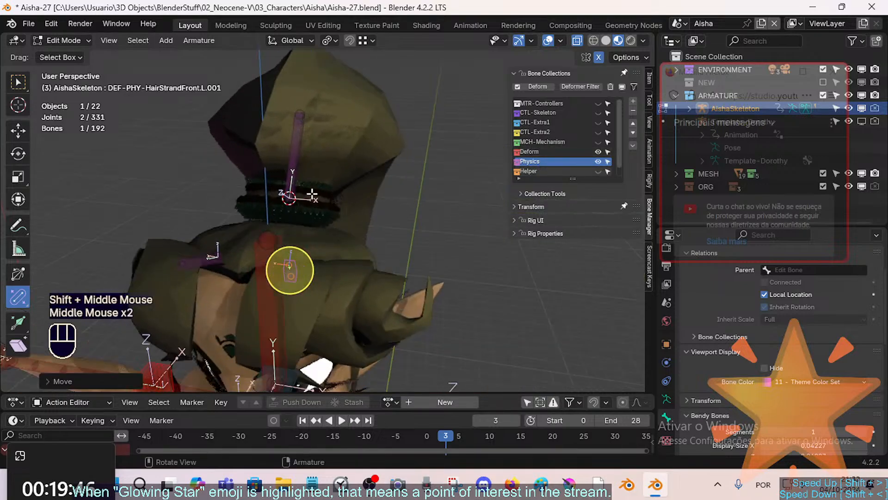
Toggle the Physics bone collection's visibility repeatedly to check which bones belong to it
left_click(599, 158)
left_click(599, 158)
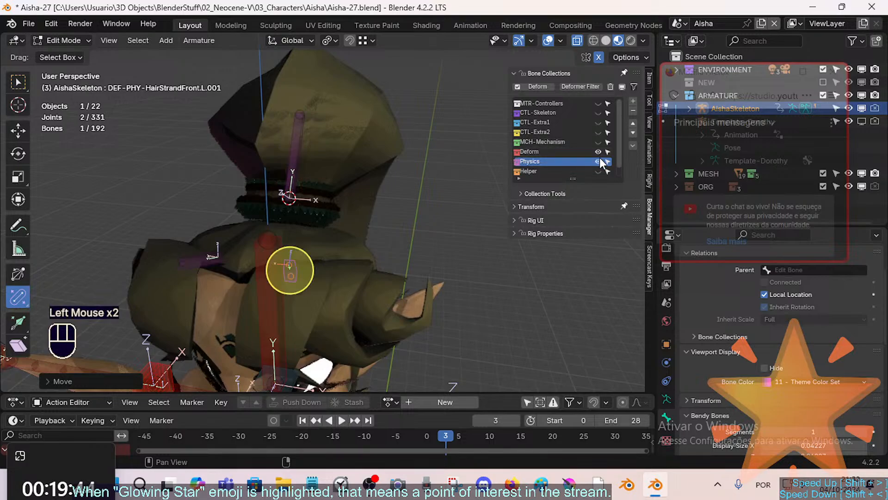
left_click(599, 158)
left_click(599, 158)
left_click(599, 161)
left_click(598, 161)
left_click(598, 161)
left_click(599, 161)
left_click(599, 160)
left_click(600, 160)
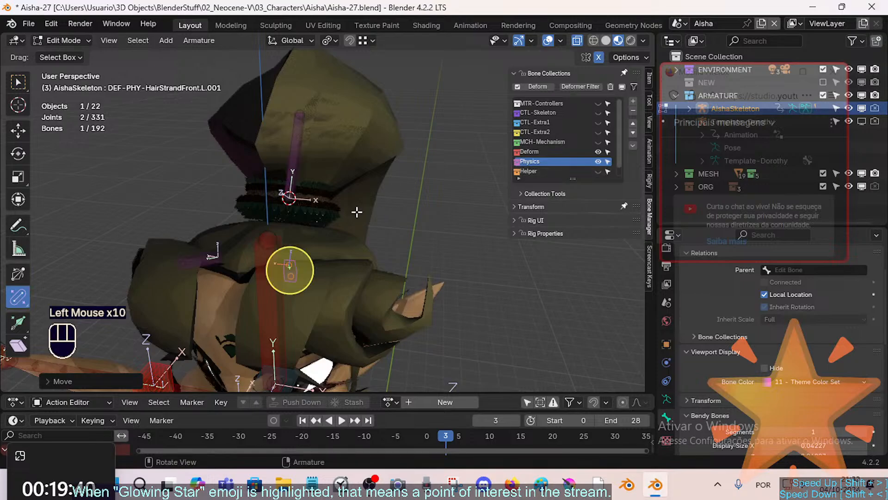
left_click(294, 161, "shift")
left_click(208, 255)
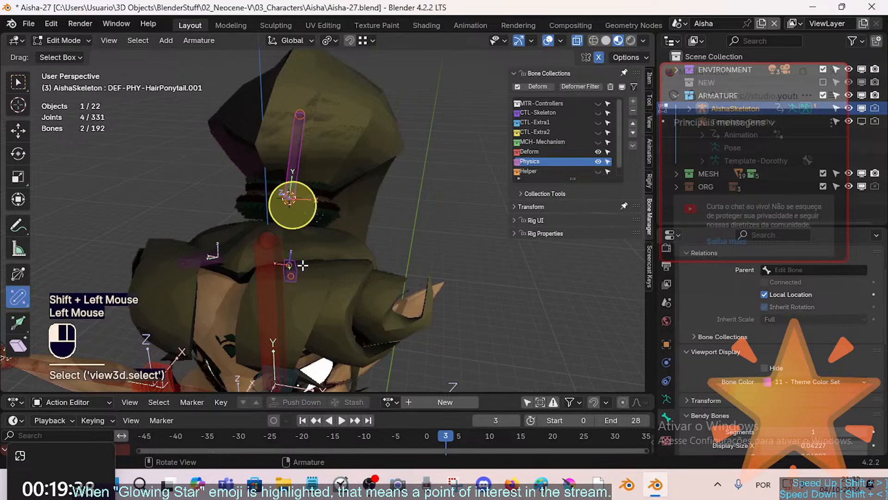
left_click(208, 254, "shift")
left_click(296, 153, "shift")
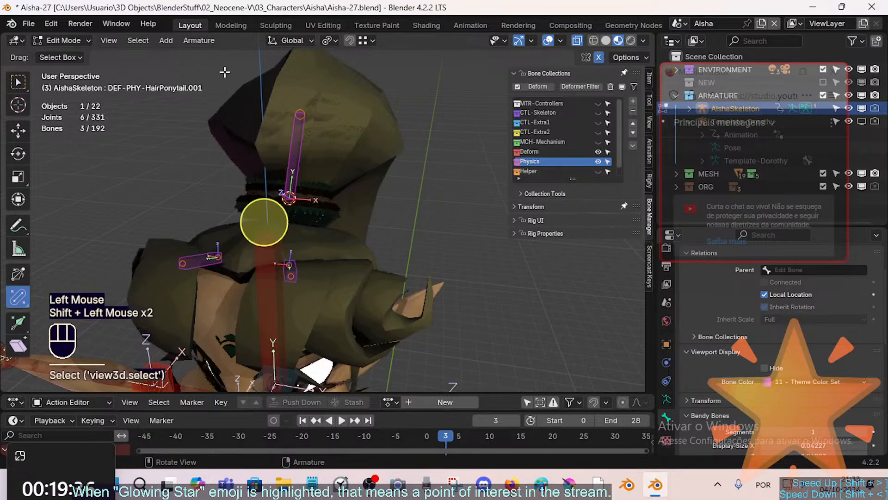
key("alt+a")
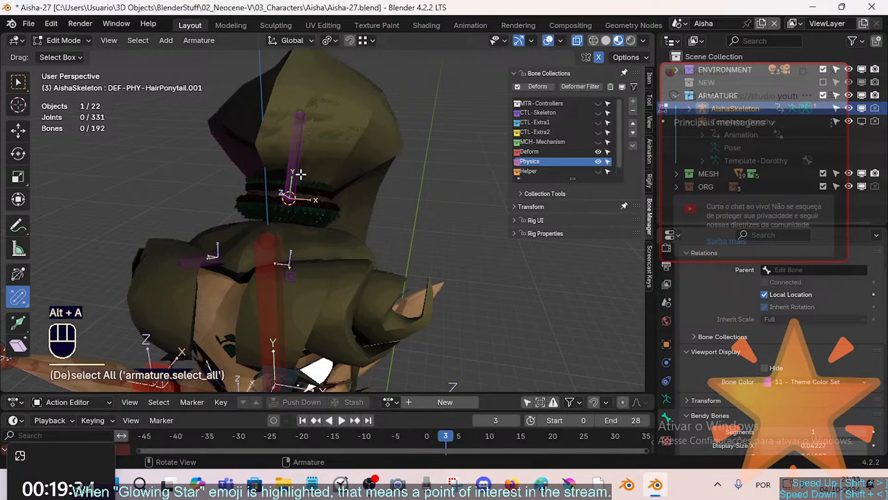
Select the ponytail bone and its similar front strand bones, and move them to the Deform bone collection
left_click(294, 158)
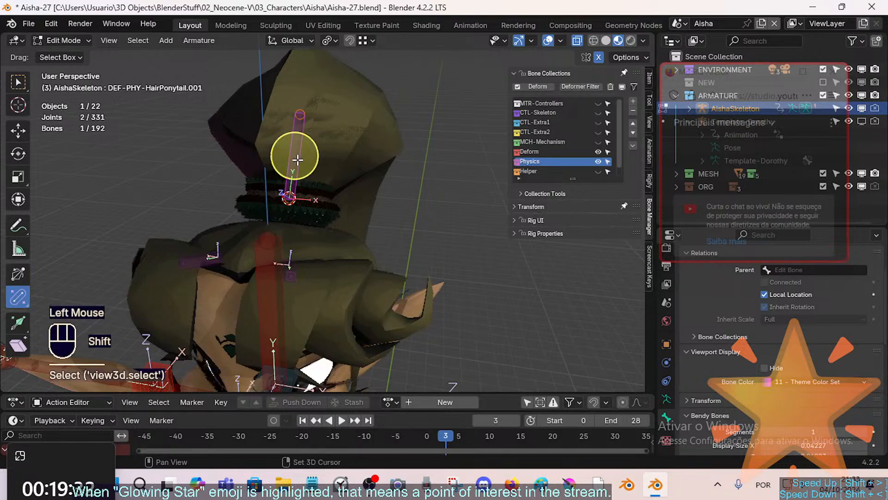
key("shift+g")
left_click(245, 260)
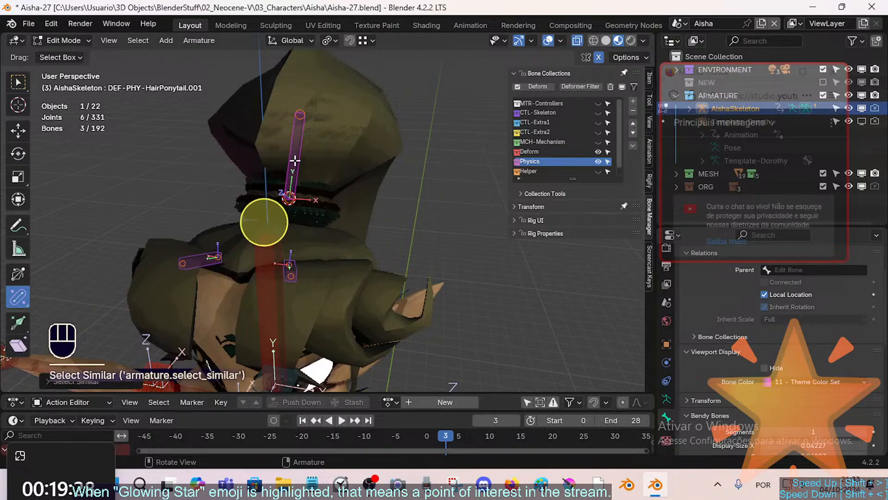
key("alt+m")
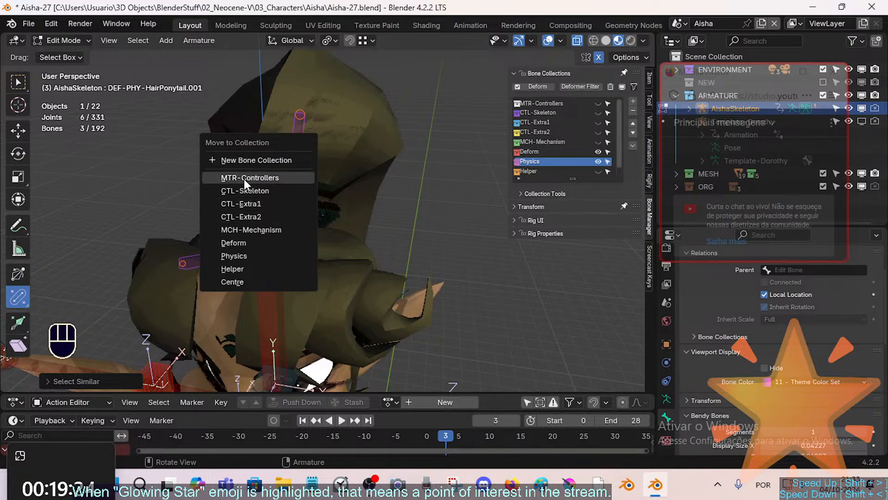
left_click(197, 38)
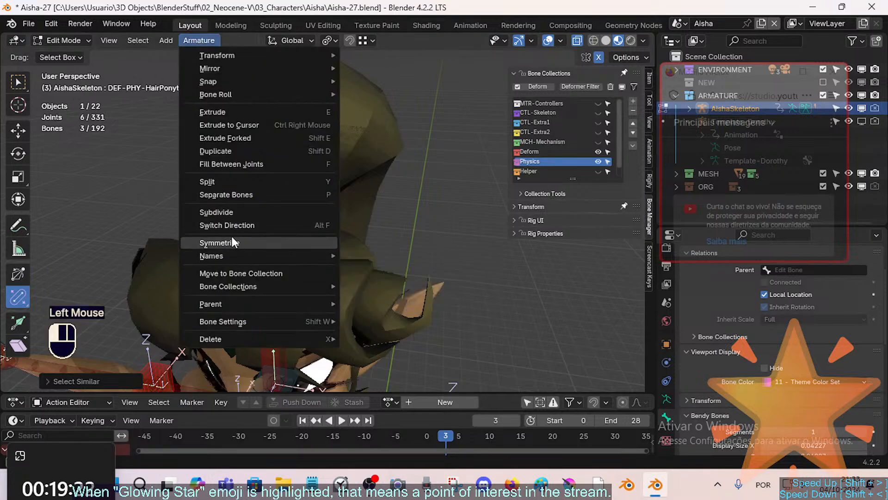
left_click(233, 273)
left_click(201, 367)
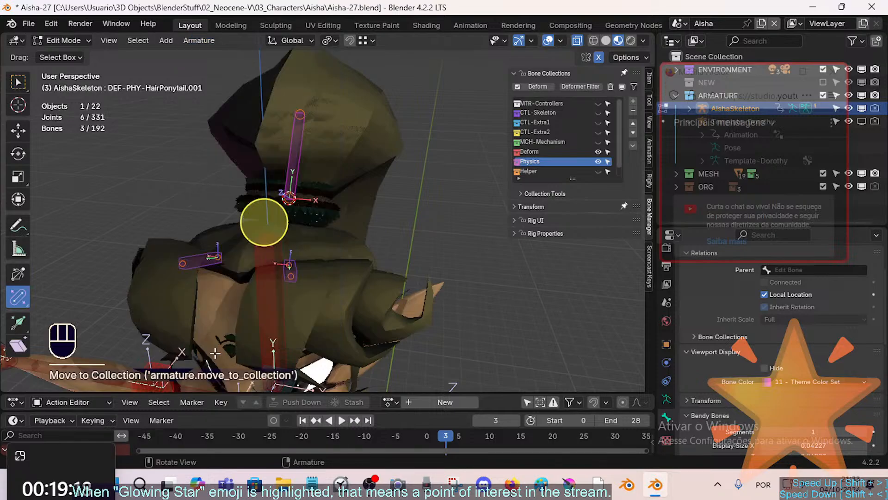
Toggle the Deform and Physics collections' visibility to check which one holds the moved hair bones
left_click(598, 159)
left_click(598, 151)
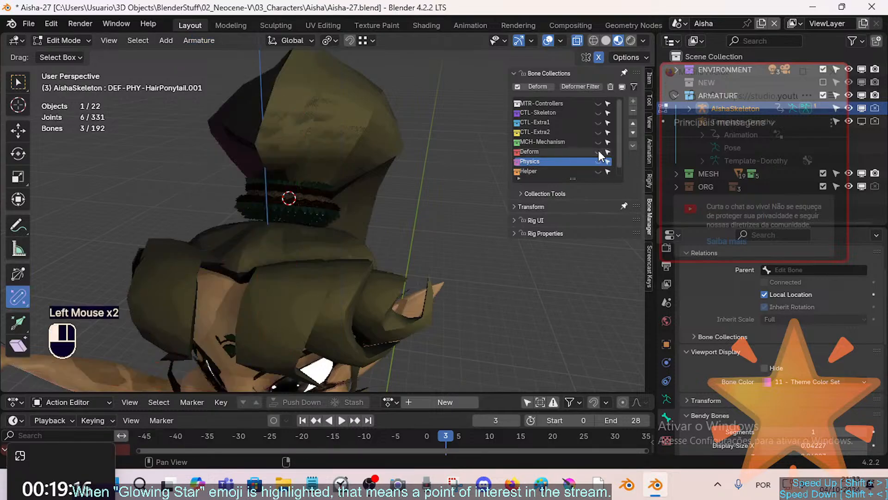
left_click(598, 161)
left_click(598, 160)
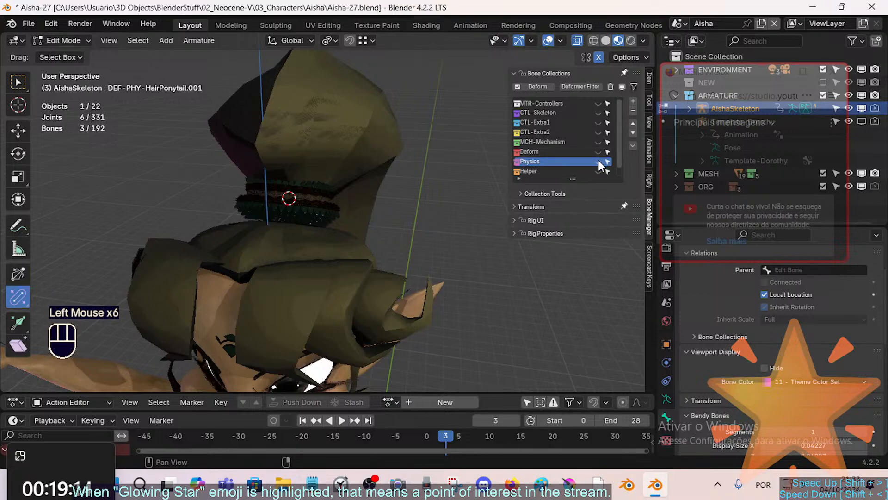
left_click(597, 151)
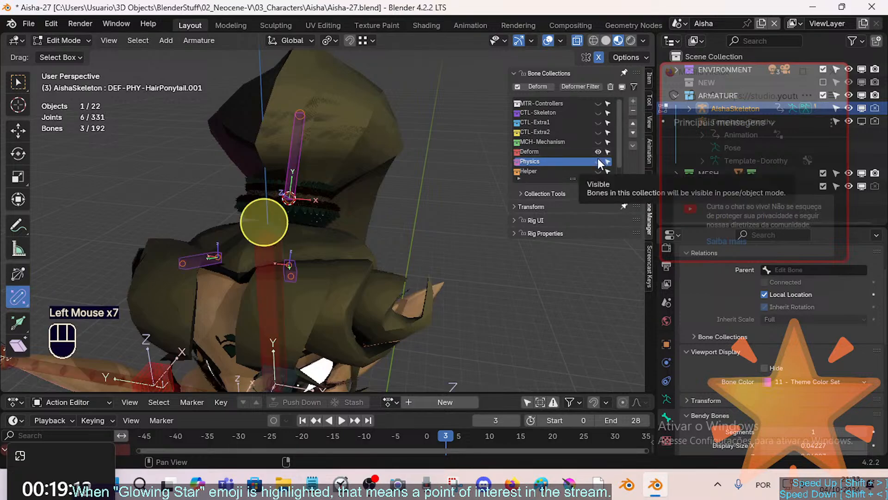
left_click(598, 160)
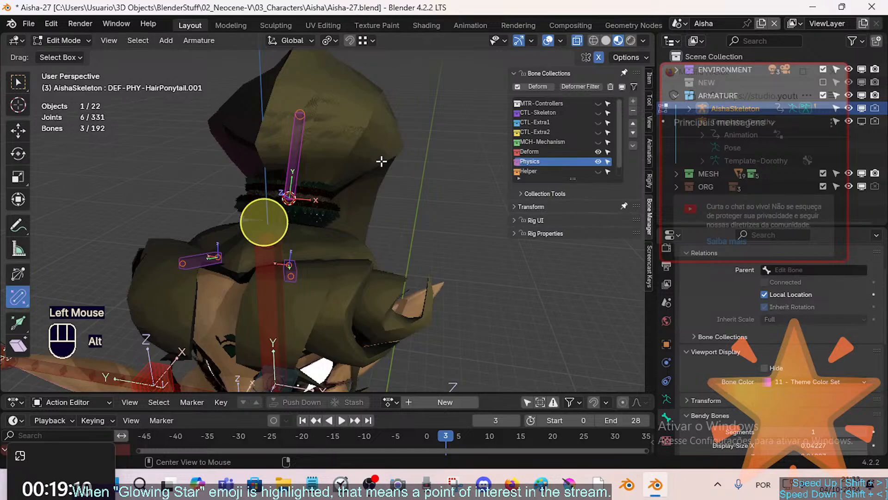
Remove the three hair bones from the Deform collection and clear the selection
left_click(198, 40)
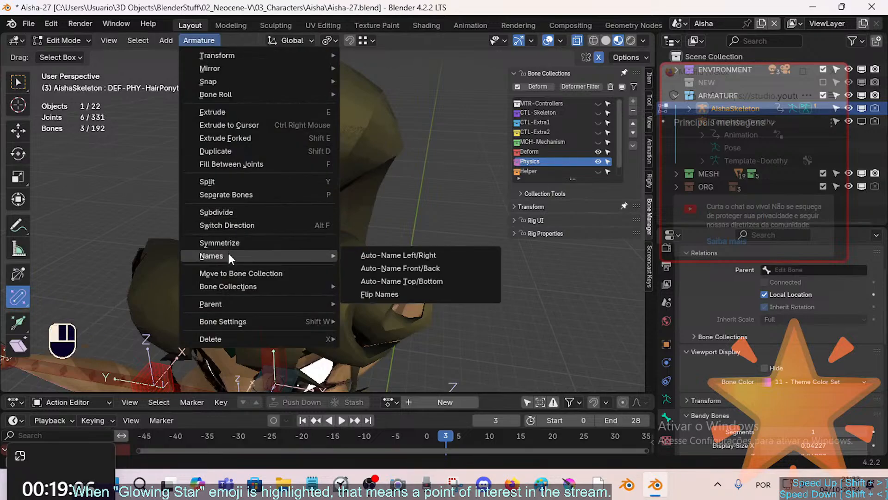
mouse_move(234, 286)
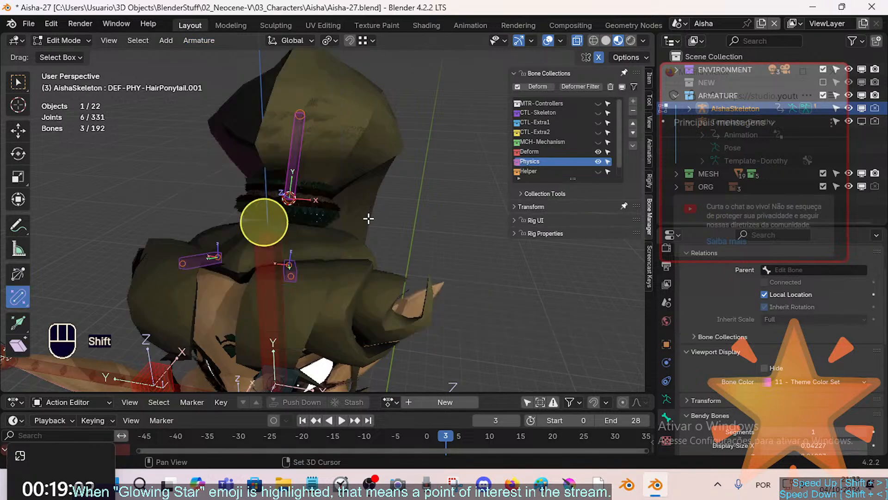
key("shift+m")
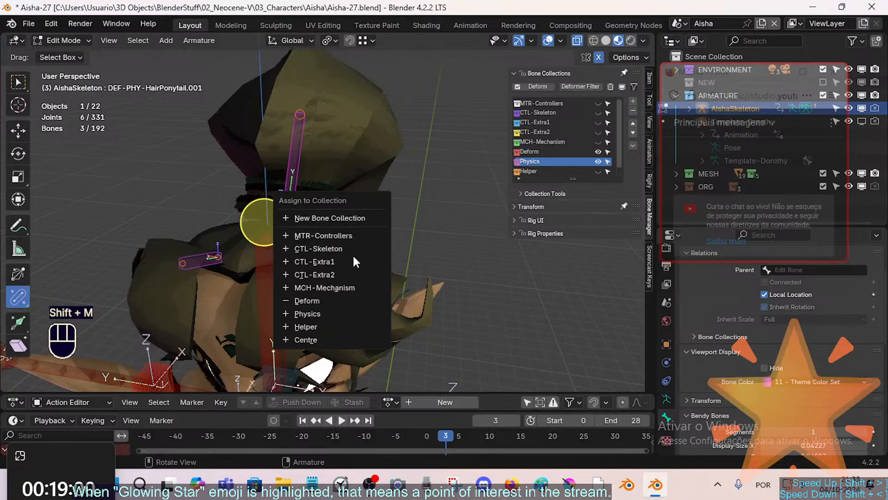
left_click(337, 297)
key("alt+a")
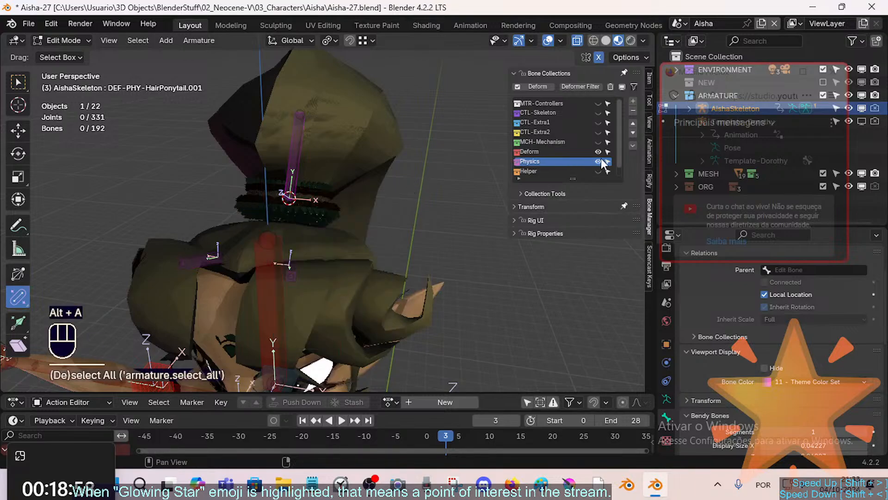
Hide and show the Deform and Physics collections to check whether the hair bones still belong to either
left_click(598, 151)
left_click(598, 161)
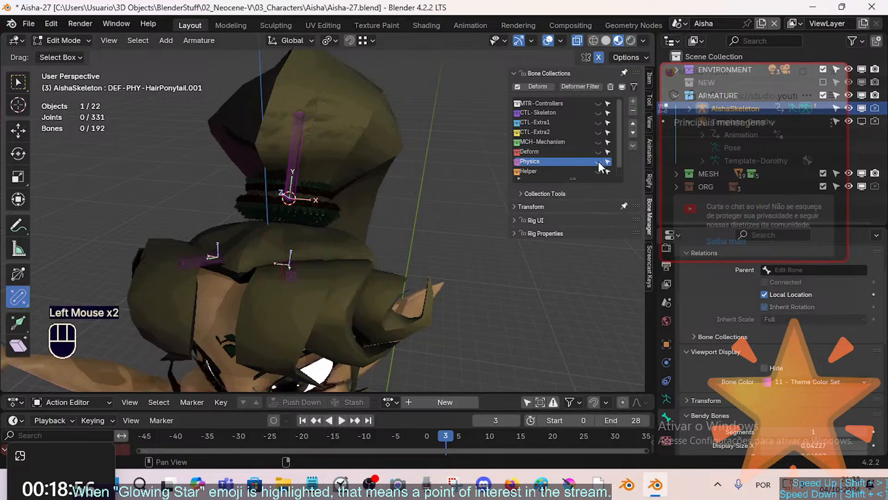
left_click(598, 154)
left_click(598, 154)
left_click(598, 162)
left_click(597, 162)
left_click(597, 155)
left_click(598, 153)
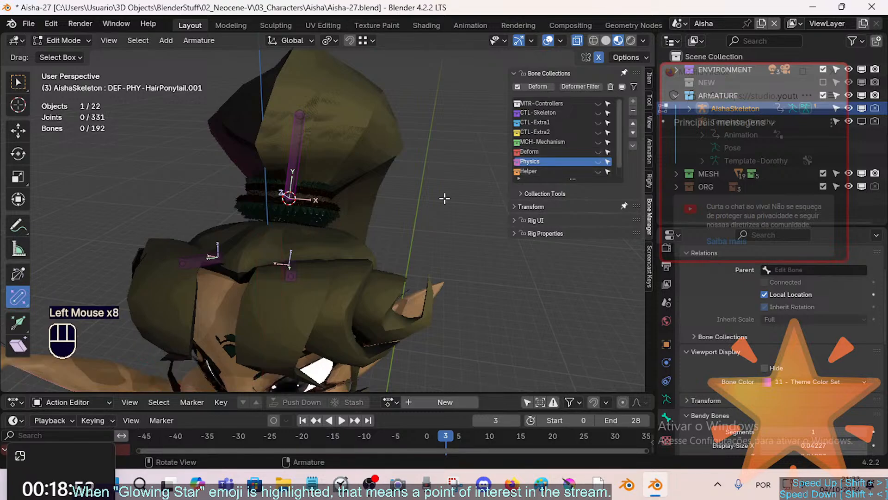
Undo the recent visibility and selection changes back to the three selected hair bones
key("ctrl+z")
key("ctrl+z")
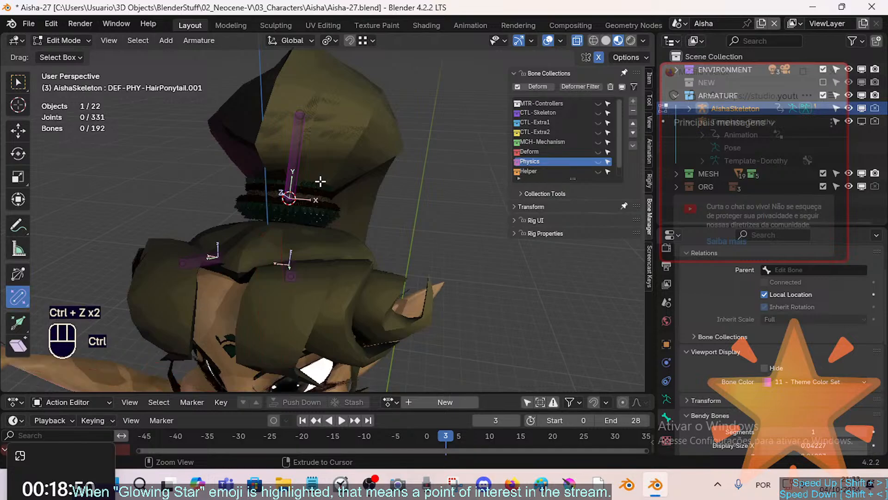
key("ctrl+z")
key("ctrl+z")
key("ctrl+z")
key("ctrl+z")
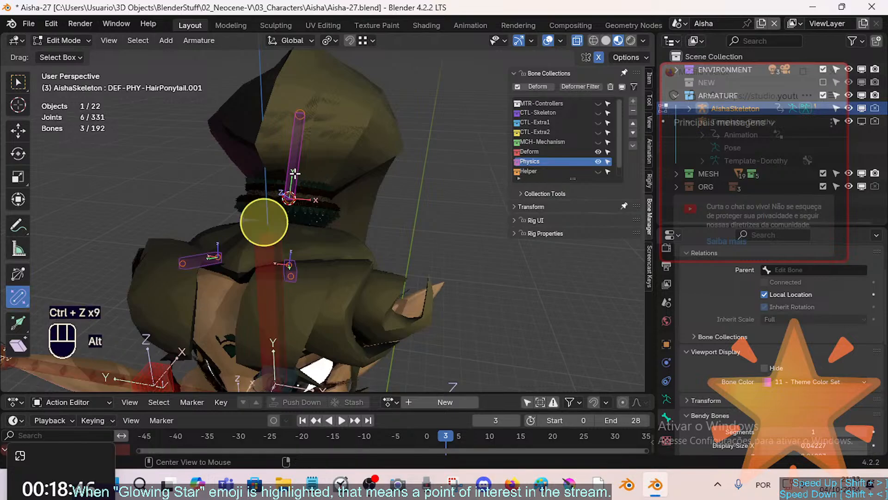
Reselect the ponytail bone and both front strand bones and assign them to the Physics collection
key("alt+a")
left_click(294, 155)
left_click(253, 202, "shift")
left_click(289, 270, "shift")
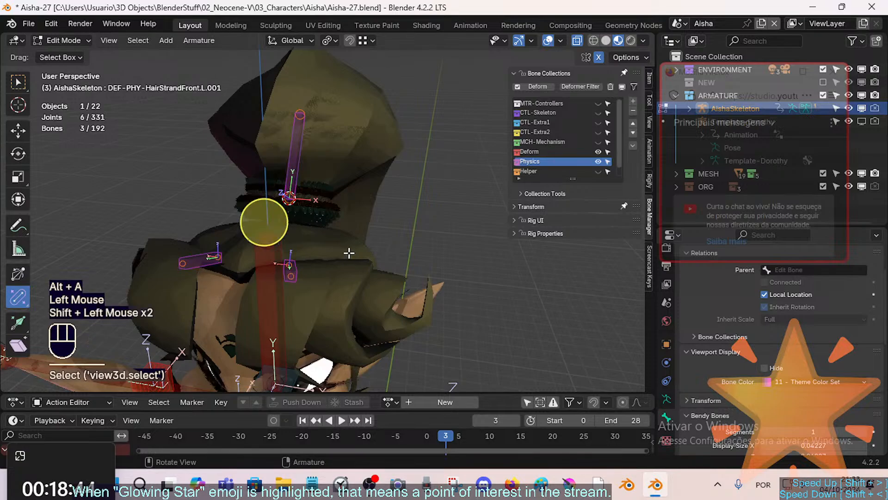
key("shift+m")
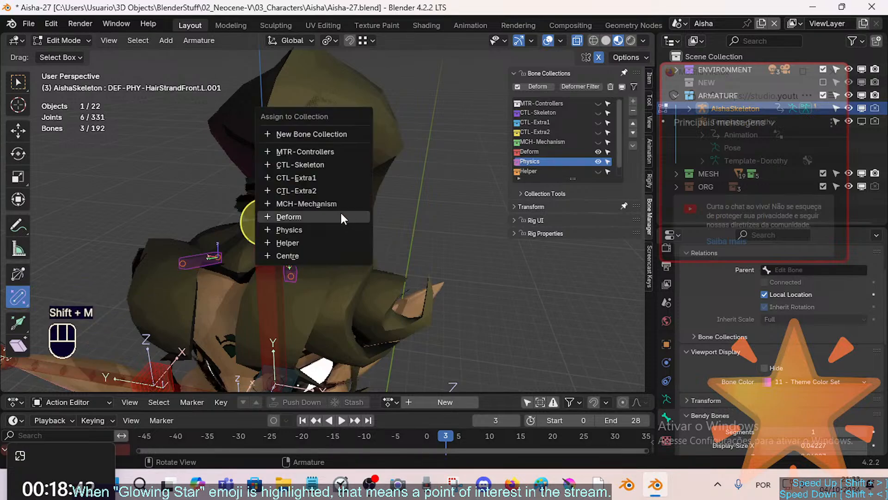
left_click(324, 229)
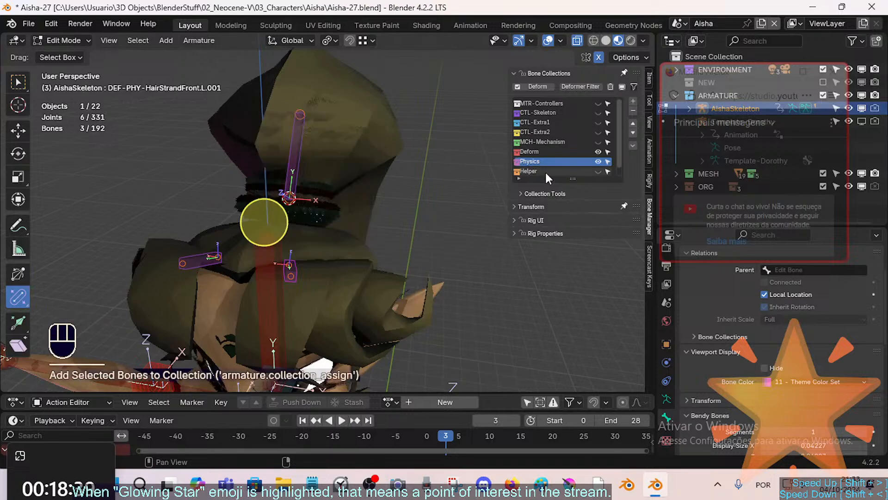
Check the hair bones with only the Physics collection shown and also assign them to the Deform collection
left_click(598, 161)
left_click(598, 151)
left_click(598, 161)
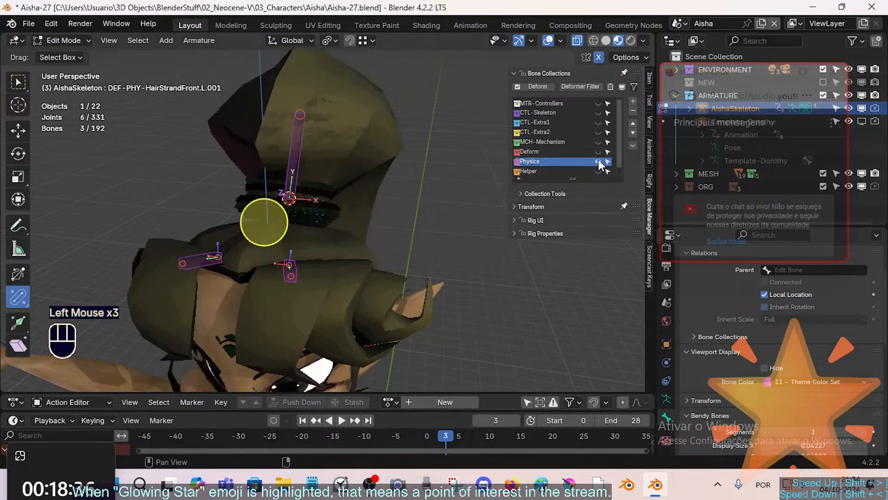
key("shift+m")
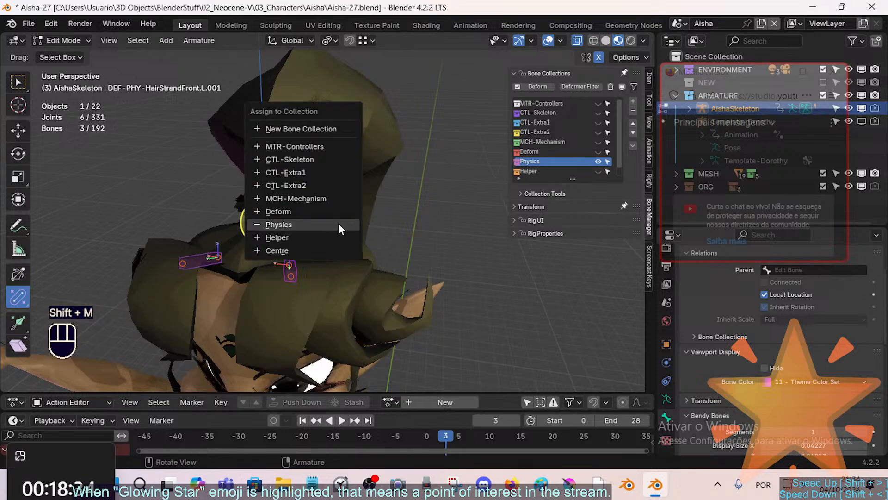
left_click(324, 211)
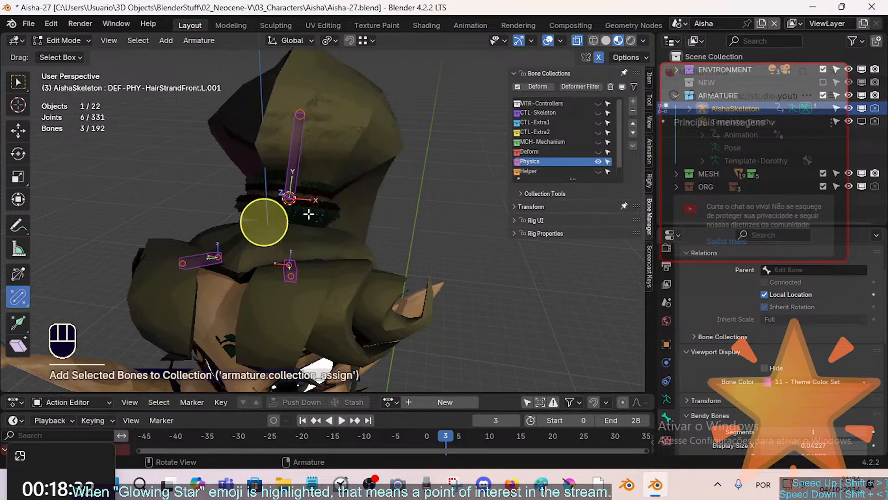
Toggle the Deform and Physics collections separately and together to verify the hair bones' membership in both
left_click(596, 153)
left_click(598, 160)
left_click(599, 151)
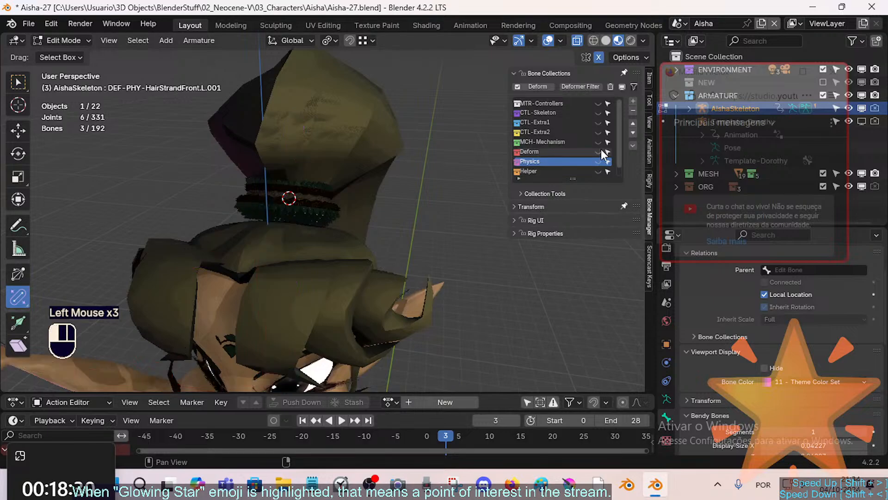
left_click(599, 151)
left_click(599, 160)
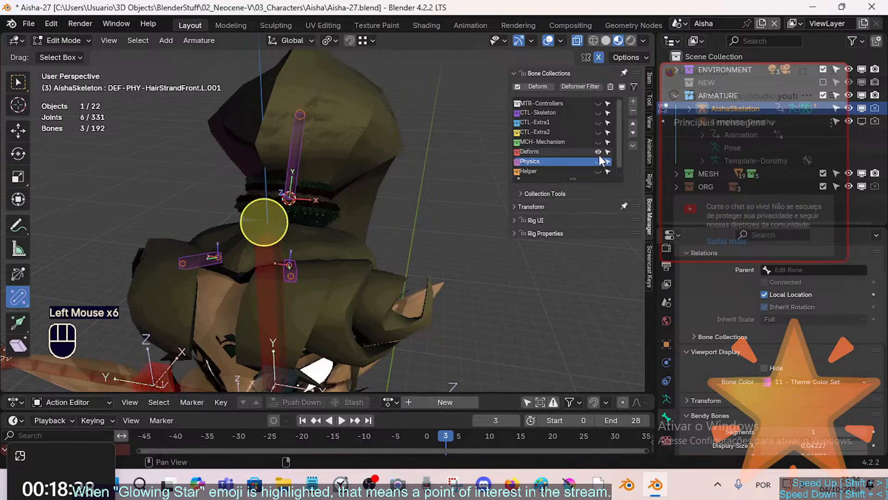
left_click(598, 153)
left_click(598, 153)
scroll(581, 147, "down", 2)
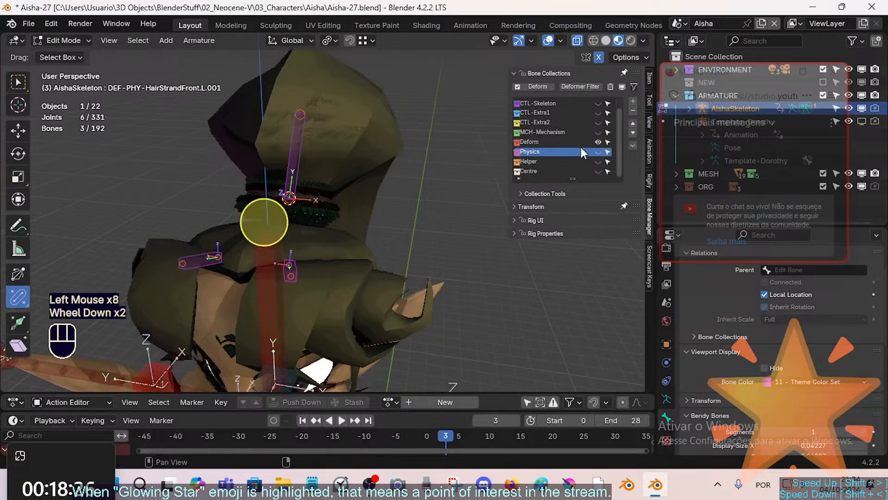
scroll(581, 147, "up", 1)
left_click(598, 160)
left_click(599, 151)
left_click(599, 160)
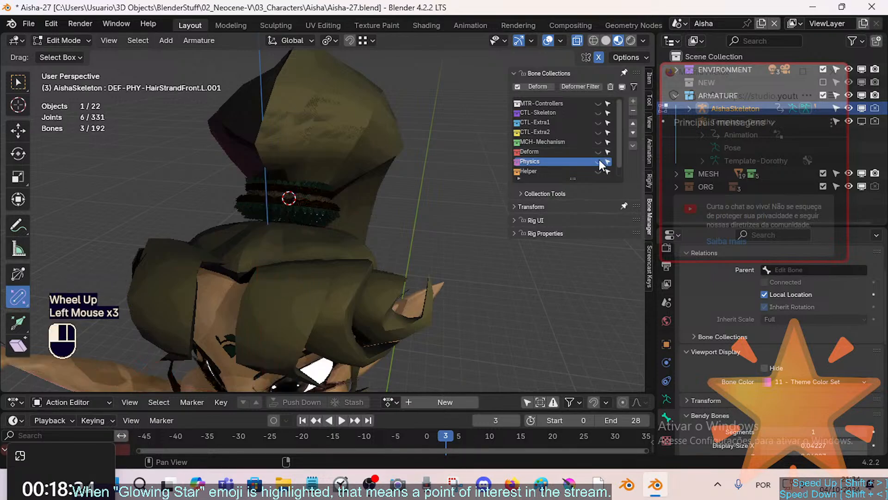
scroll(586, 163, "down", 1)
scroll(586, 139, "up", 2)
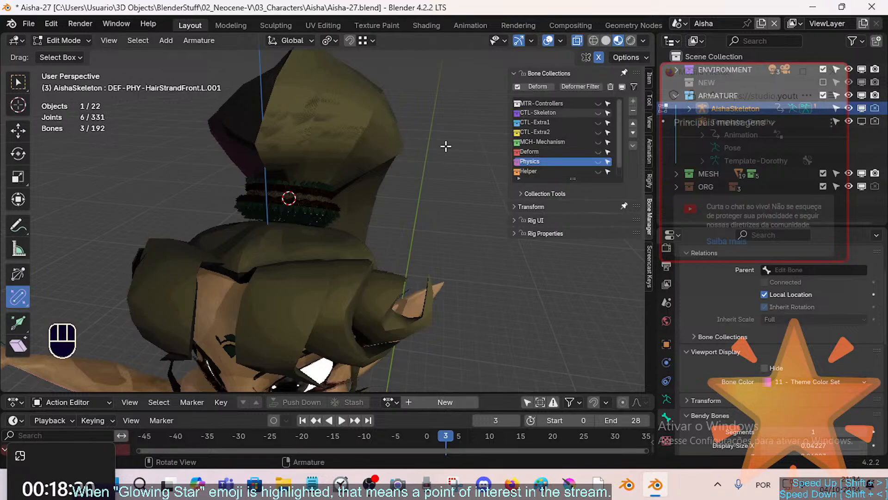
left_click(601, 156)
left_click(601, 157)
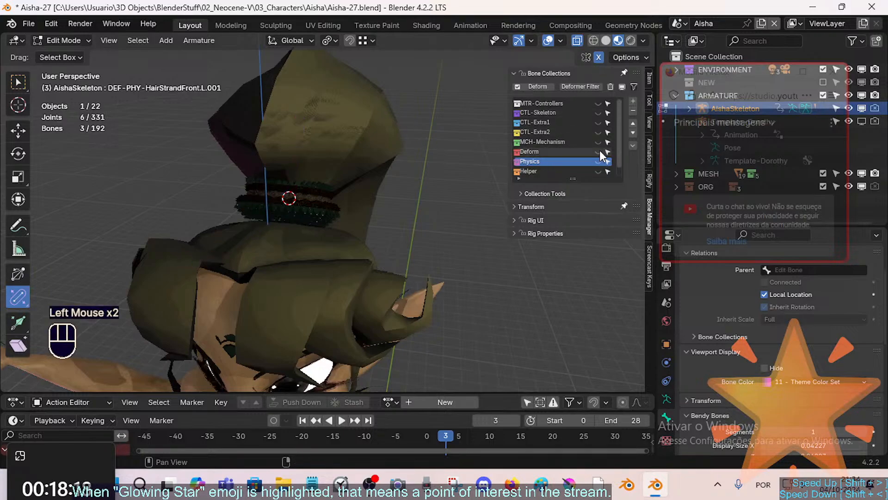
left_click(600, 151)
left_click(600, 151)
left_click(597, 151)
left_click(598, 151)
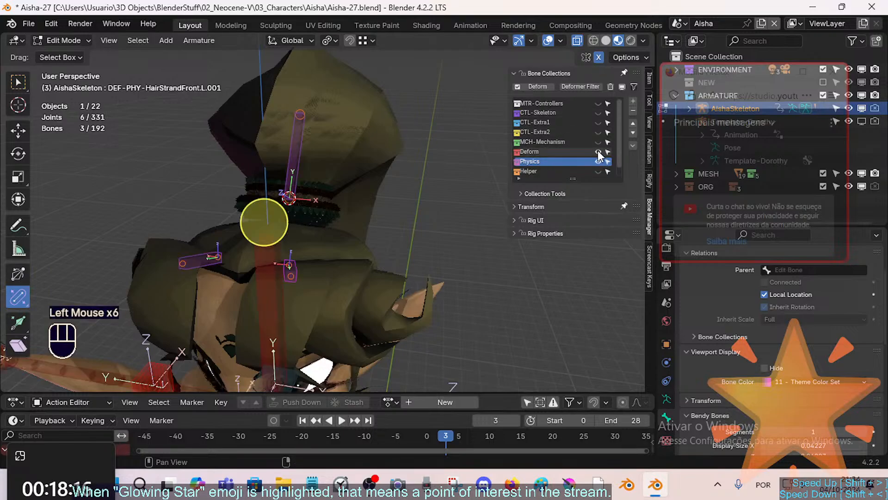
left_click(598, 157)
left_click(598, 151)
left_click(597, 152)
left_click(597, 160)
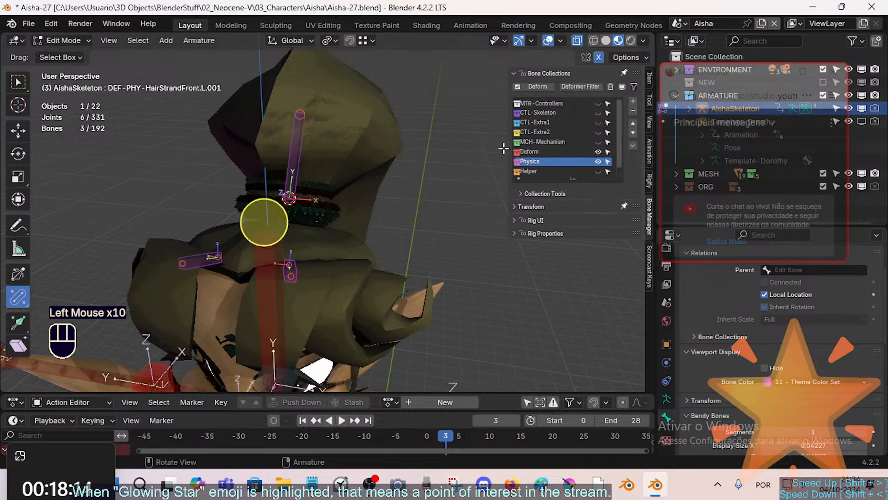
Display the membership indicators in the bone collection list and check the collections of the ponytail and right front strand bones
left_click_drag(509, 147, 482, 148)
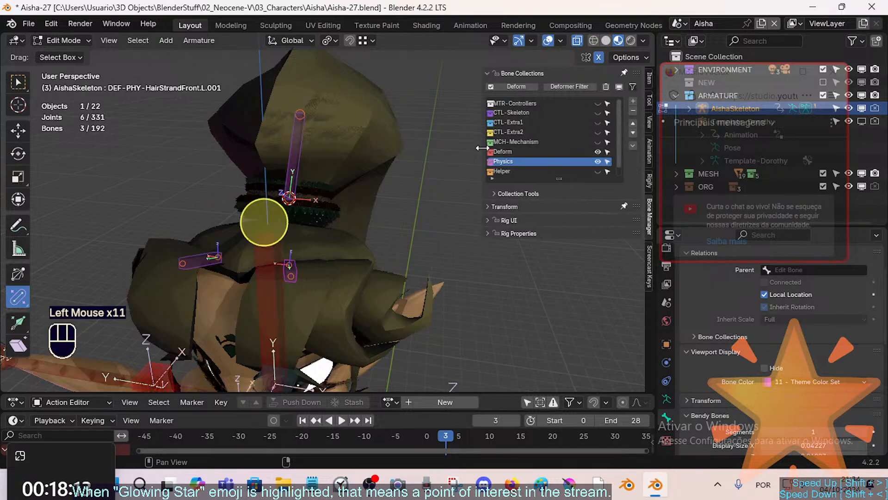
left_click(632, 87)
left_click(613, 116)
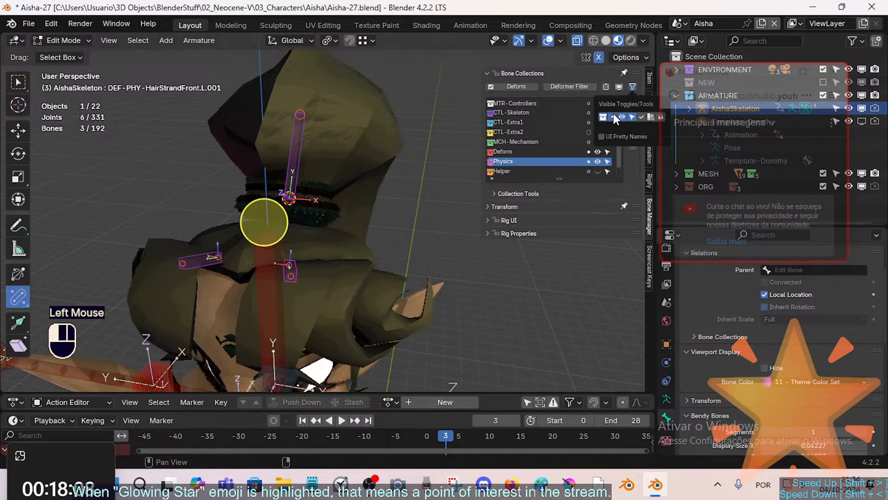
left_click(284, 169)
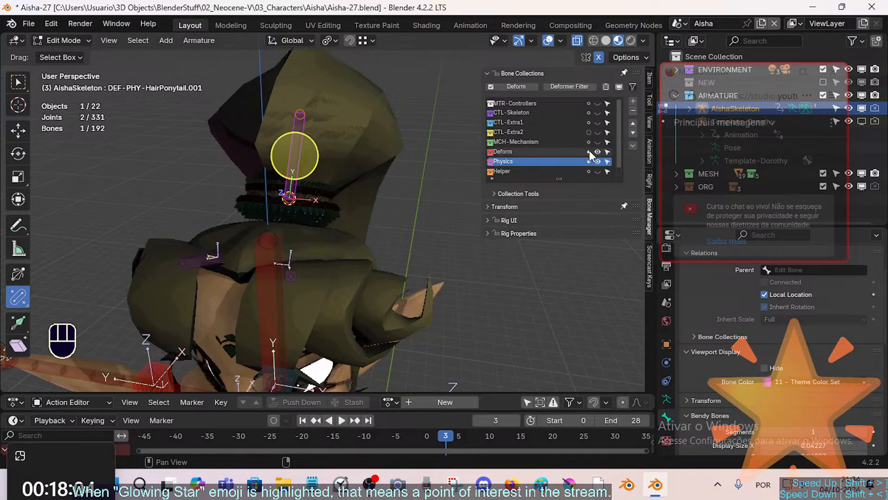
left_click(199, 262)
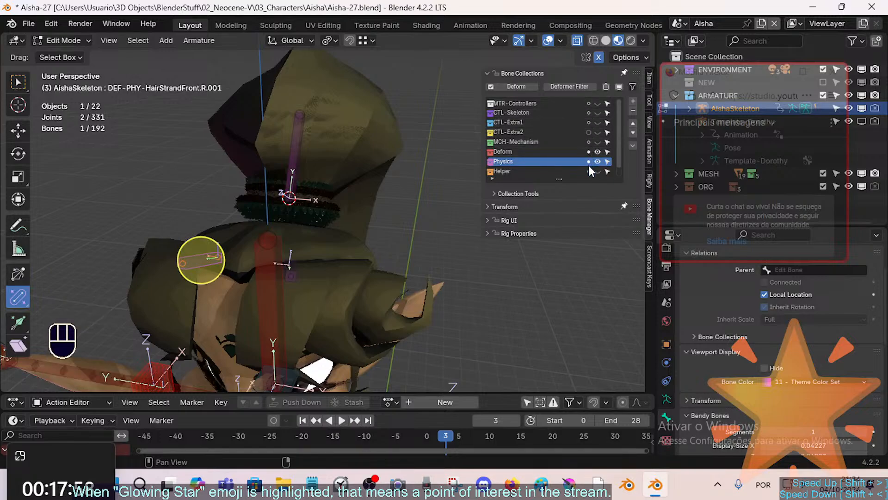
Check which collections the ponytail bone belongs to and hide the membership indicators in the bone collection list
left_click(295, 155)
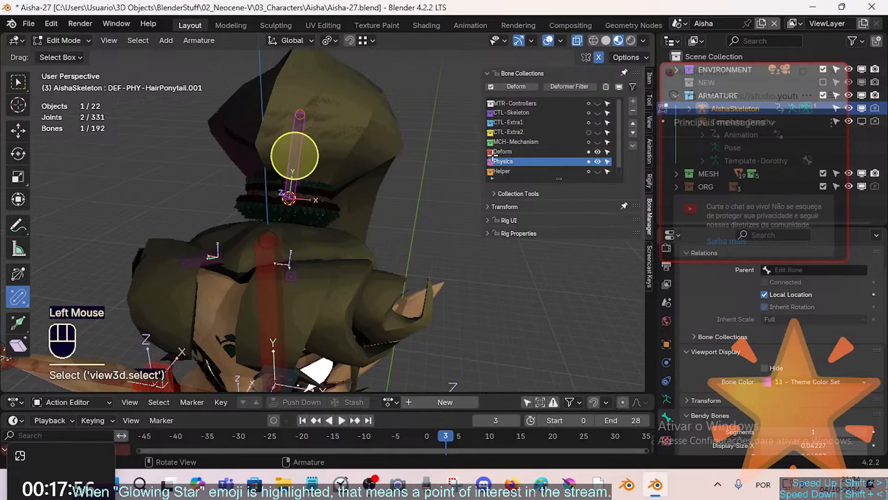
scroll(583, 152, "down", 1)
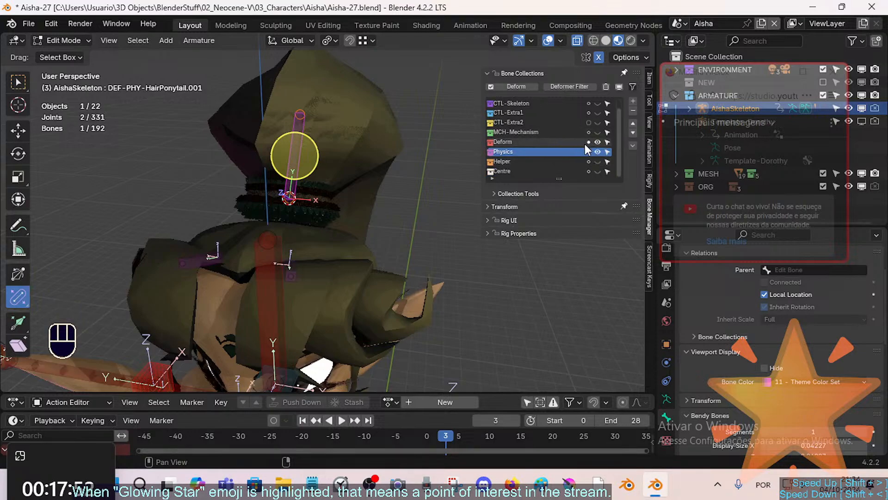
left_click(633, 87)
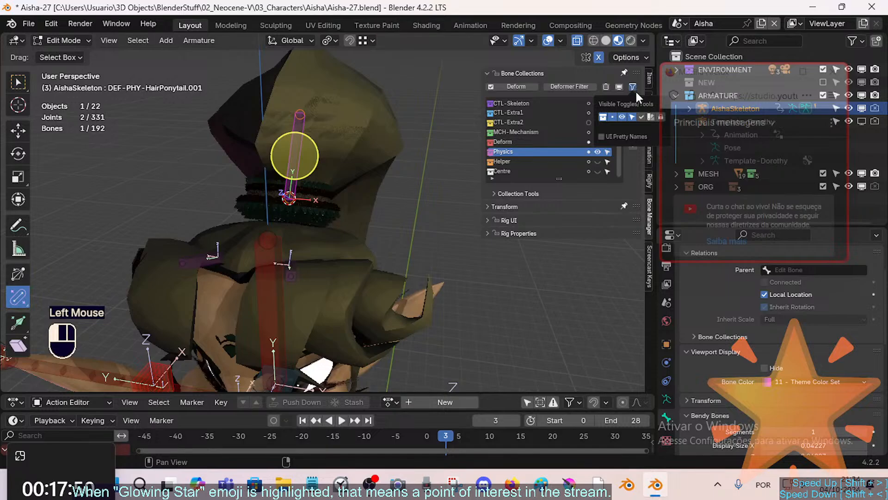
left_click(612, 115)
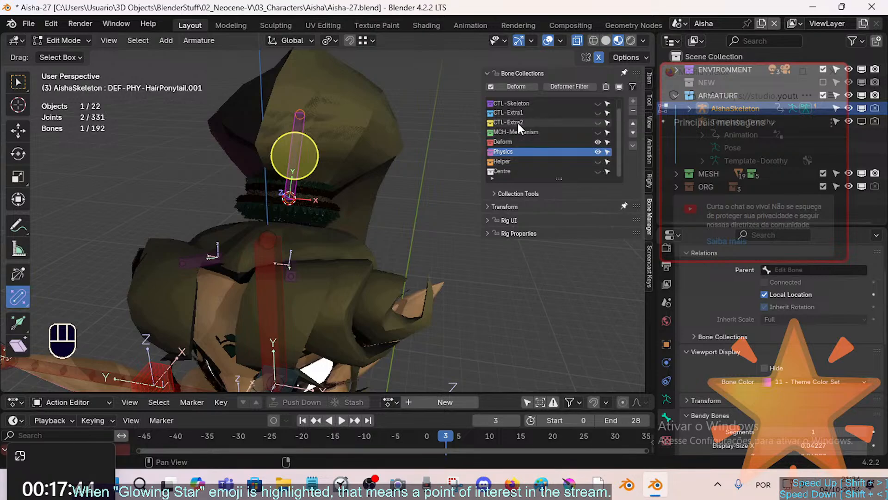
Select both front hair strand bones and the ponytail bone together in the viewport
middle_click_drag(339, 256, 203, 256)
left_click(280, 289)
left_click(199, 278)
left_click(251, 220, "shift")
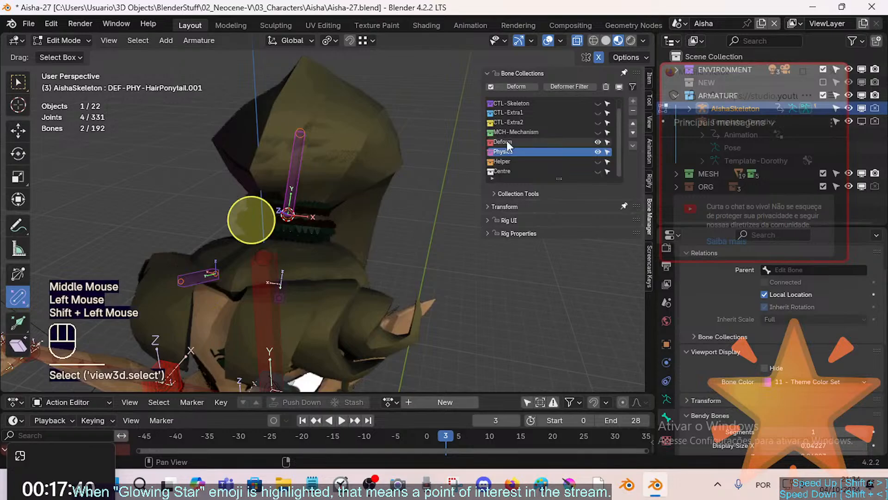
left_click(276, 284)
left_click(277, 286, "shift")
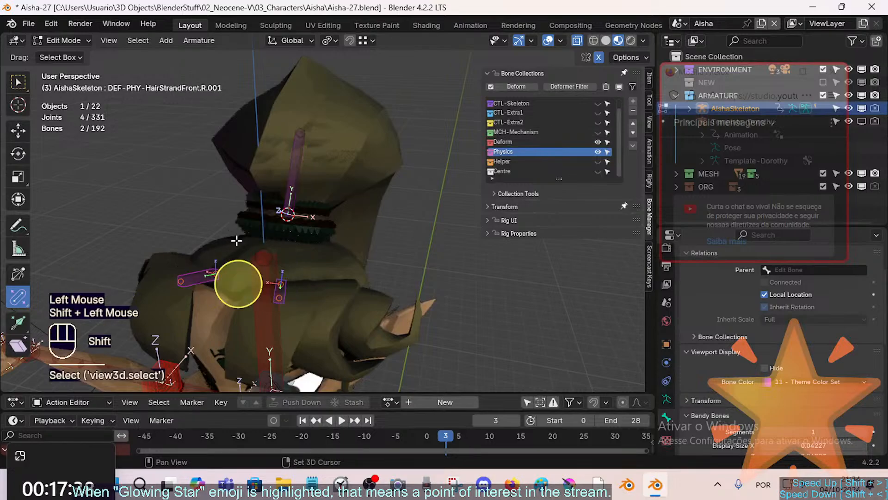
left_click(288, 174, "shift")
middle_click_drag(290, 174, 328, 237)
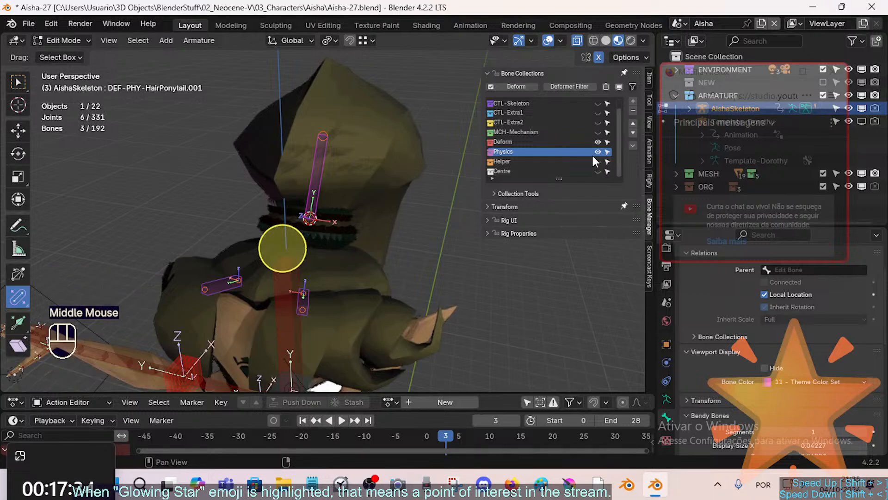